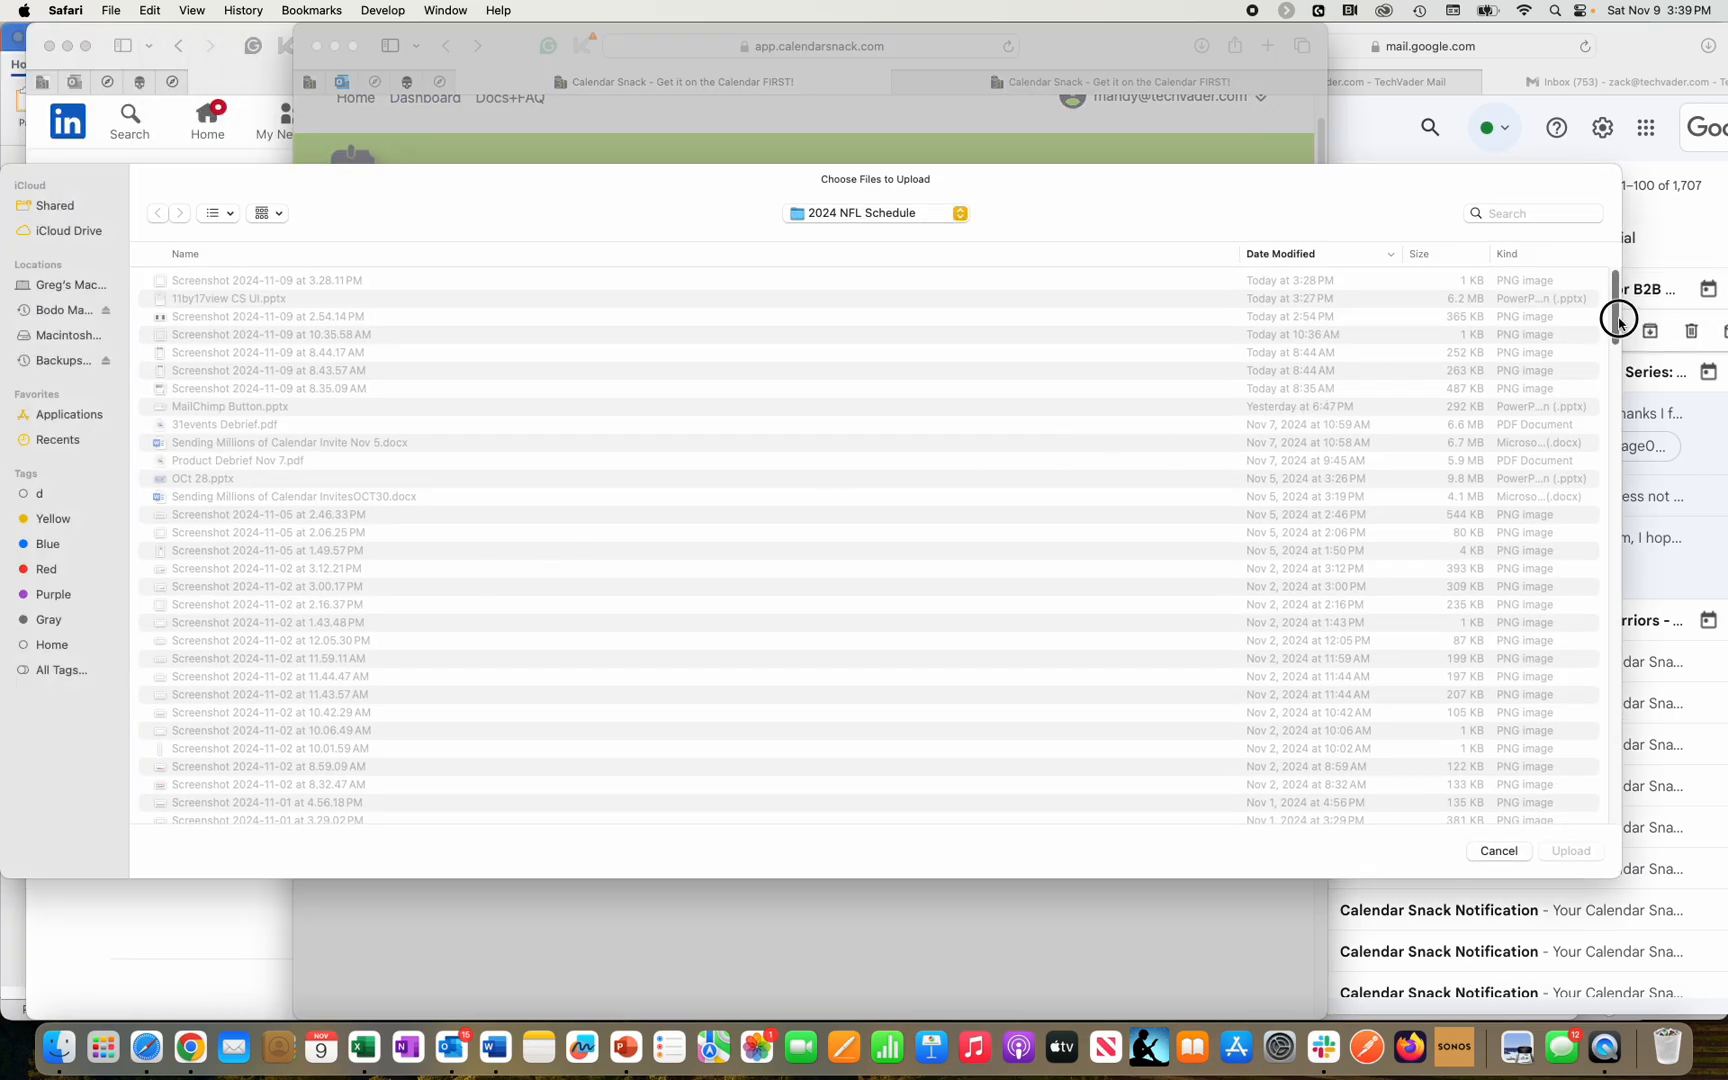
Upload TXT FILEapr6 copy.txt as the VIP list and select the event Cleveland Cavaliers vs Brooklyn Nets - NBA 2024/25 Round 3.
drag(1616, 316, 1612, 991)
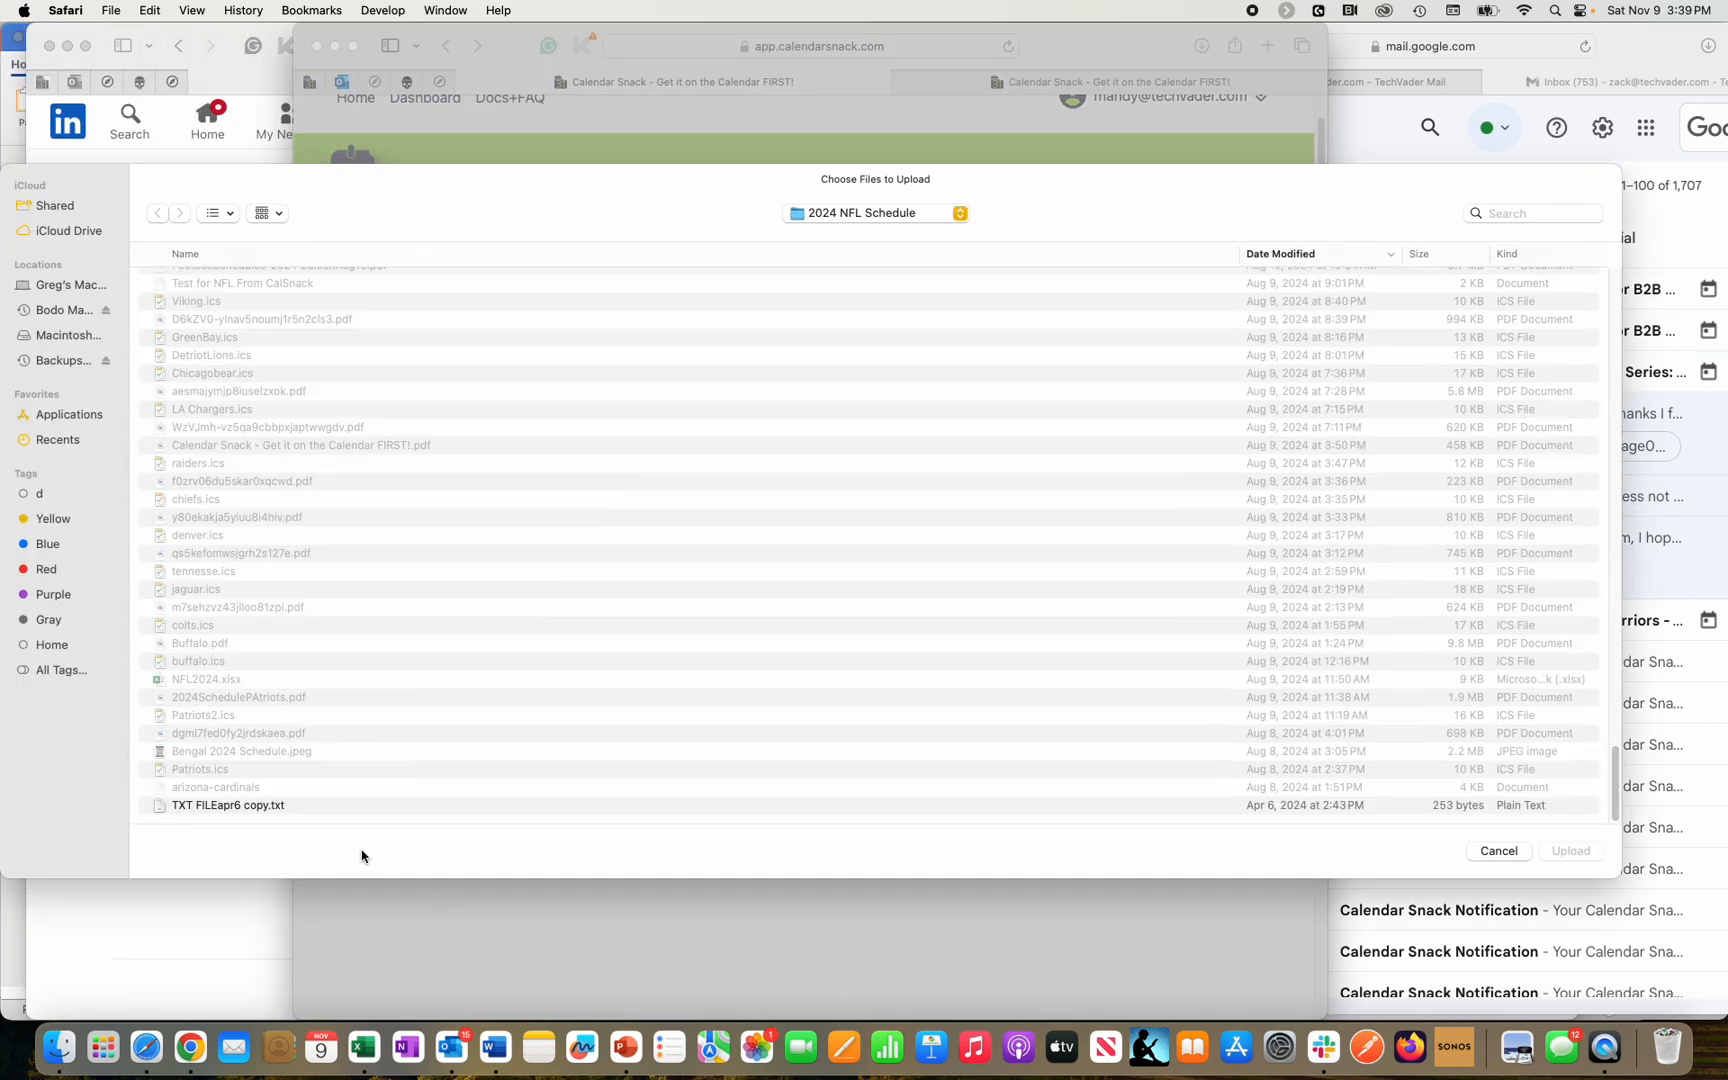
click(309, 808)
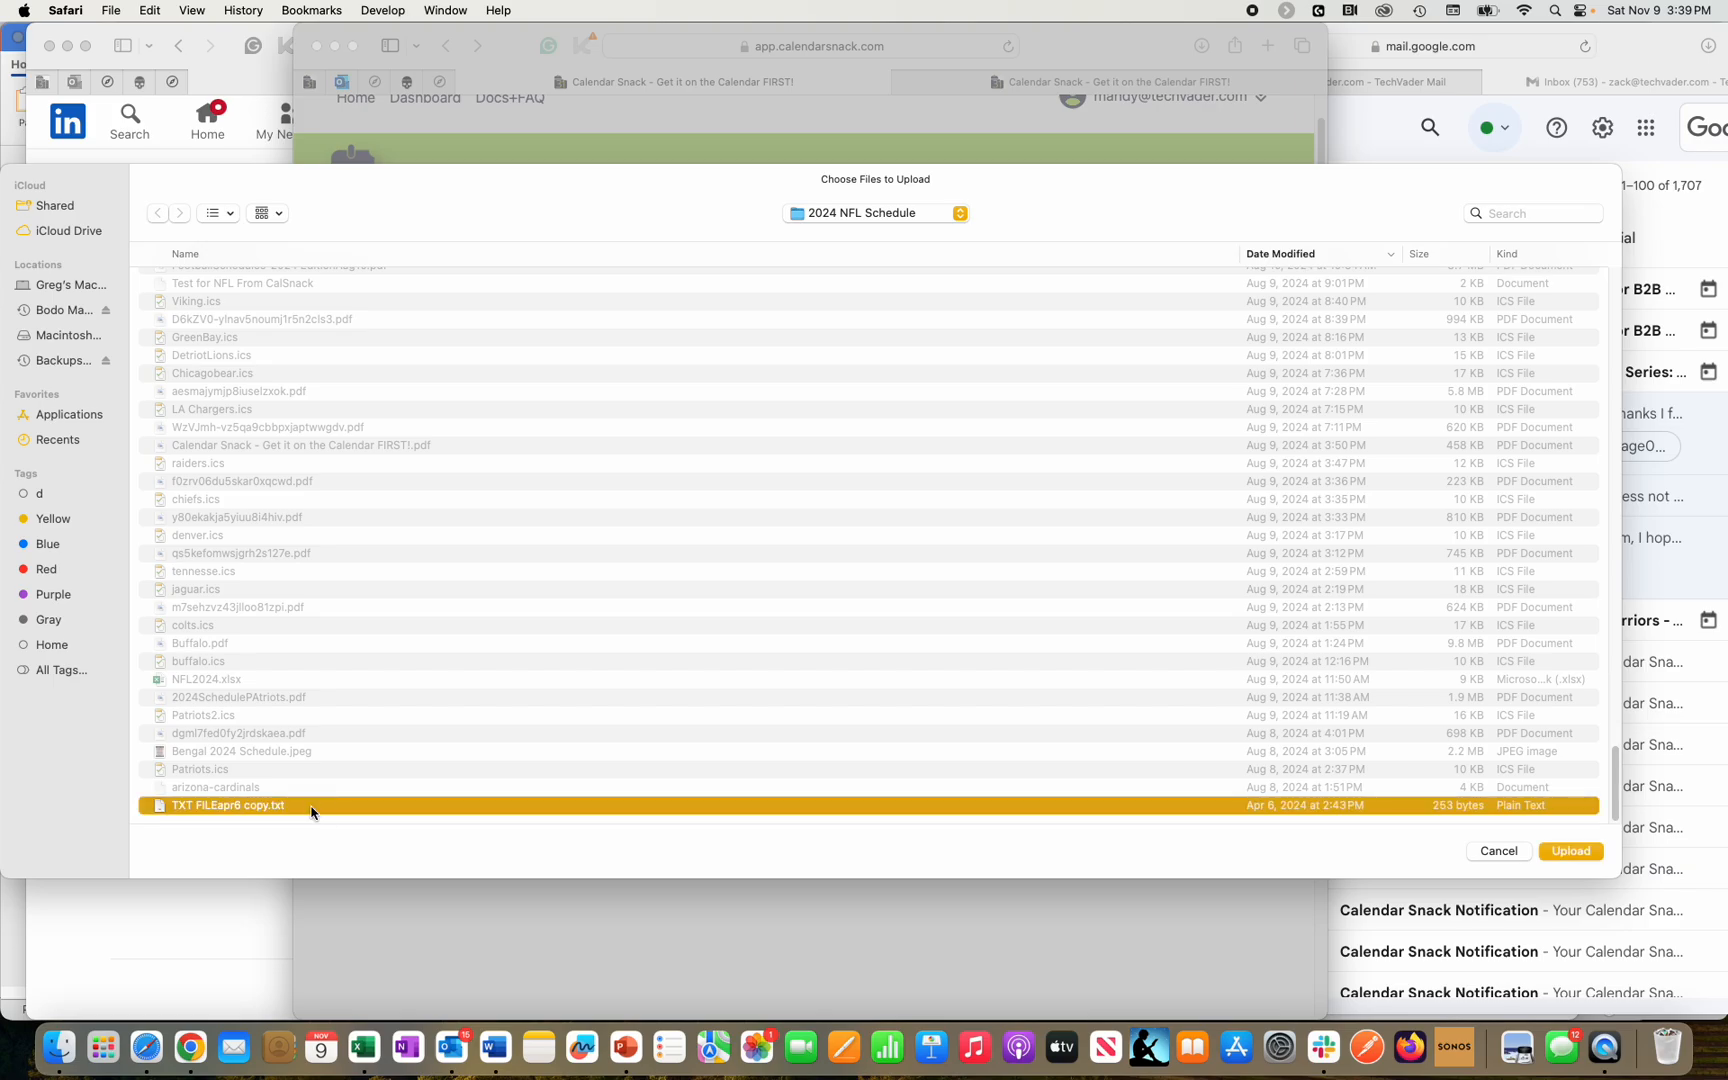
double_click(311, 808)
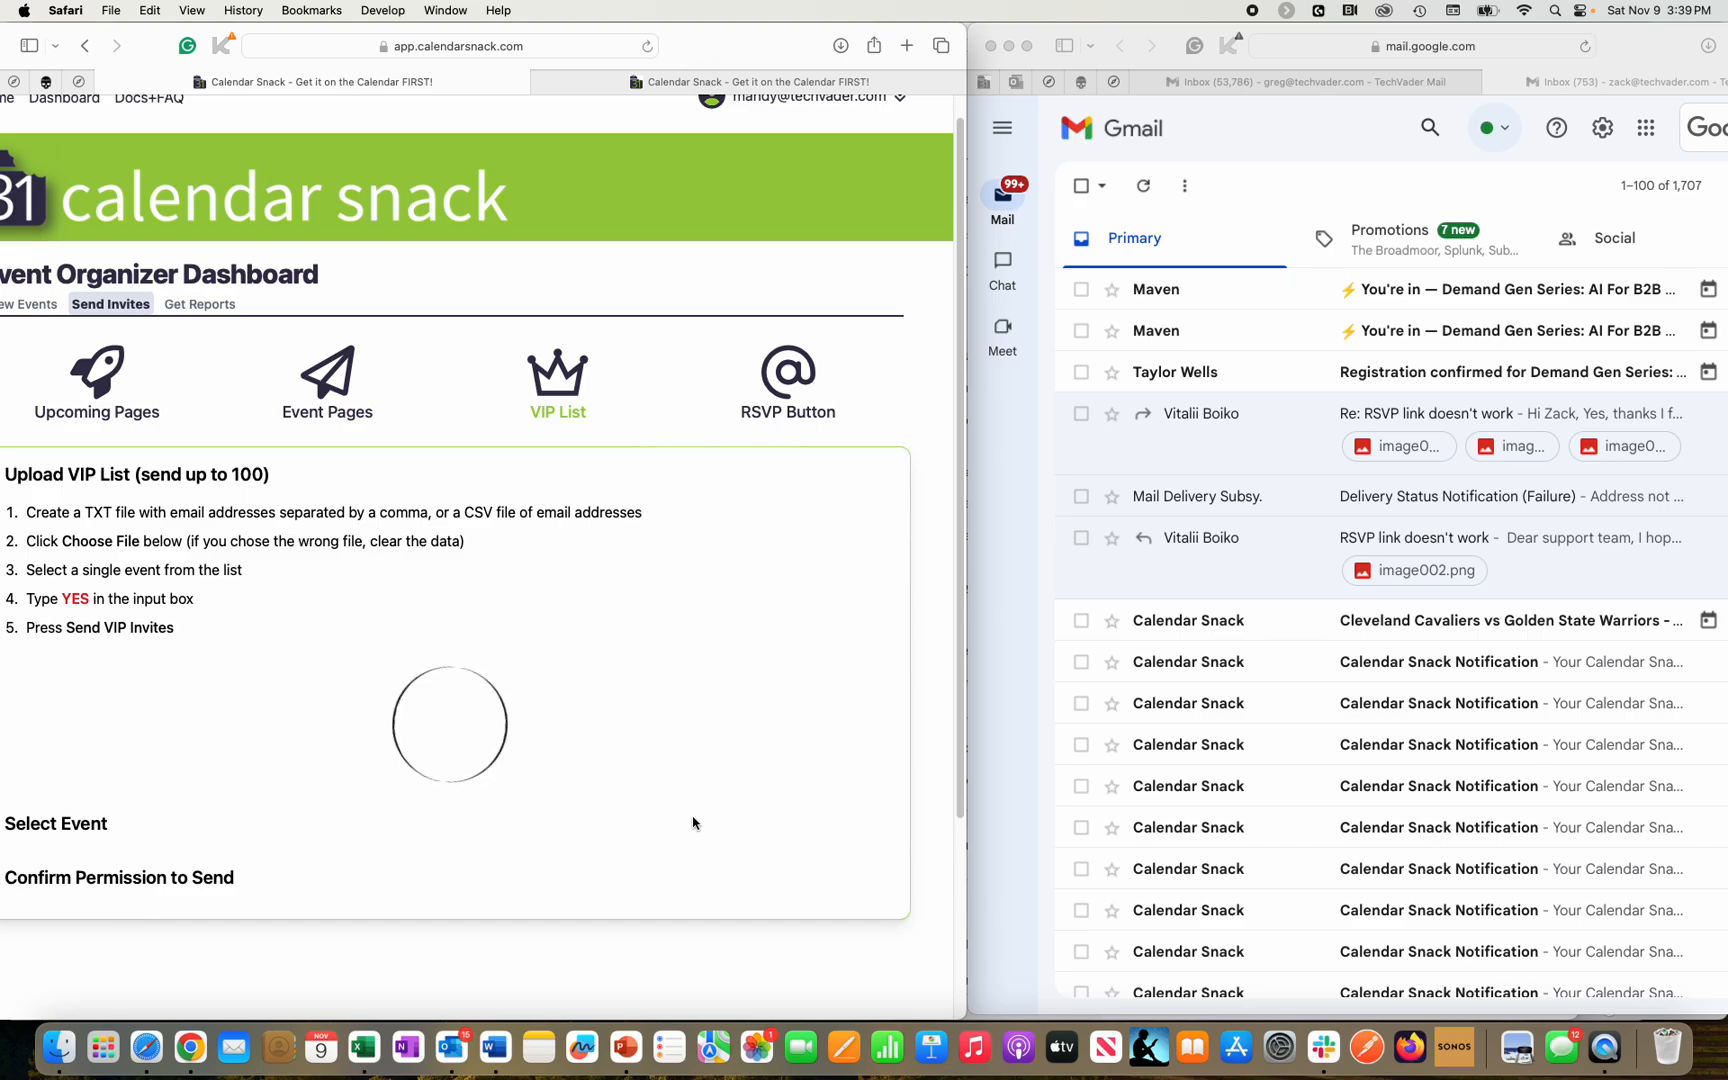
scroll(693, 823, down, 2)
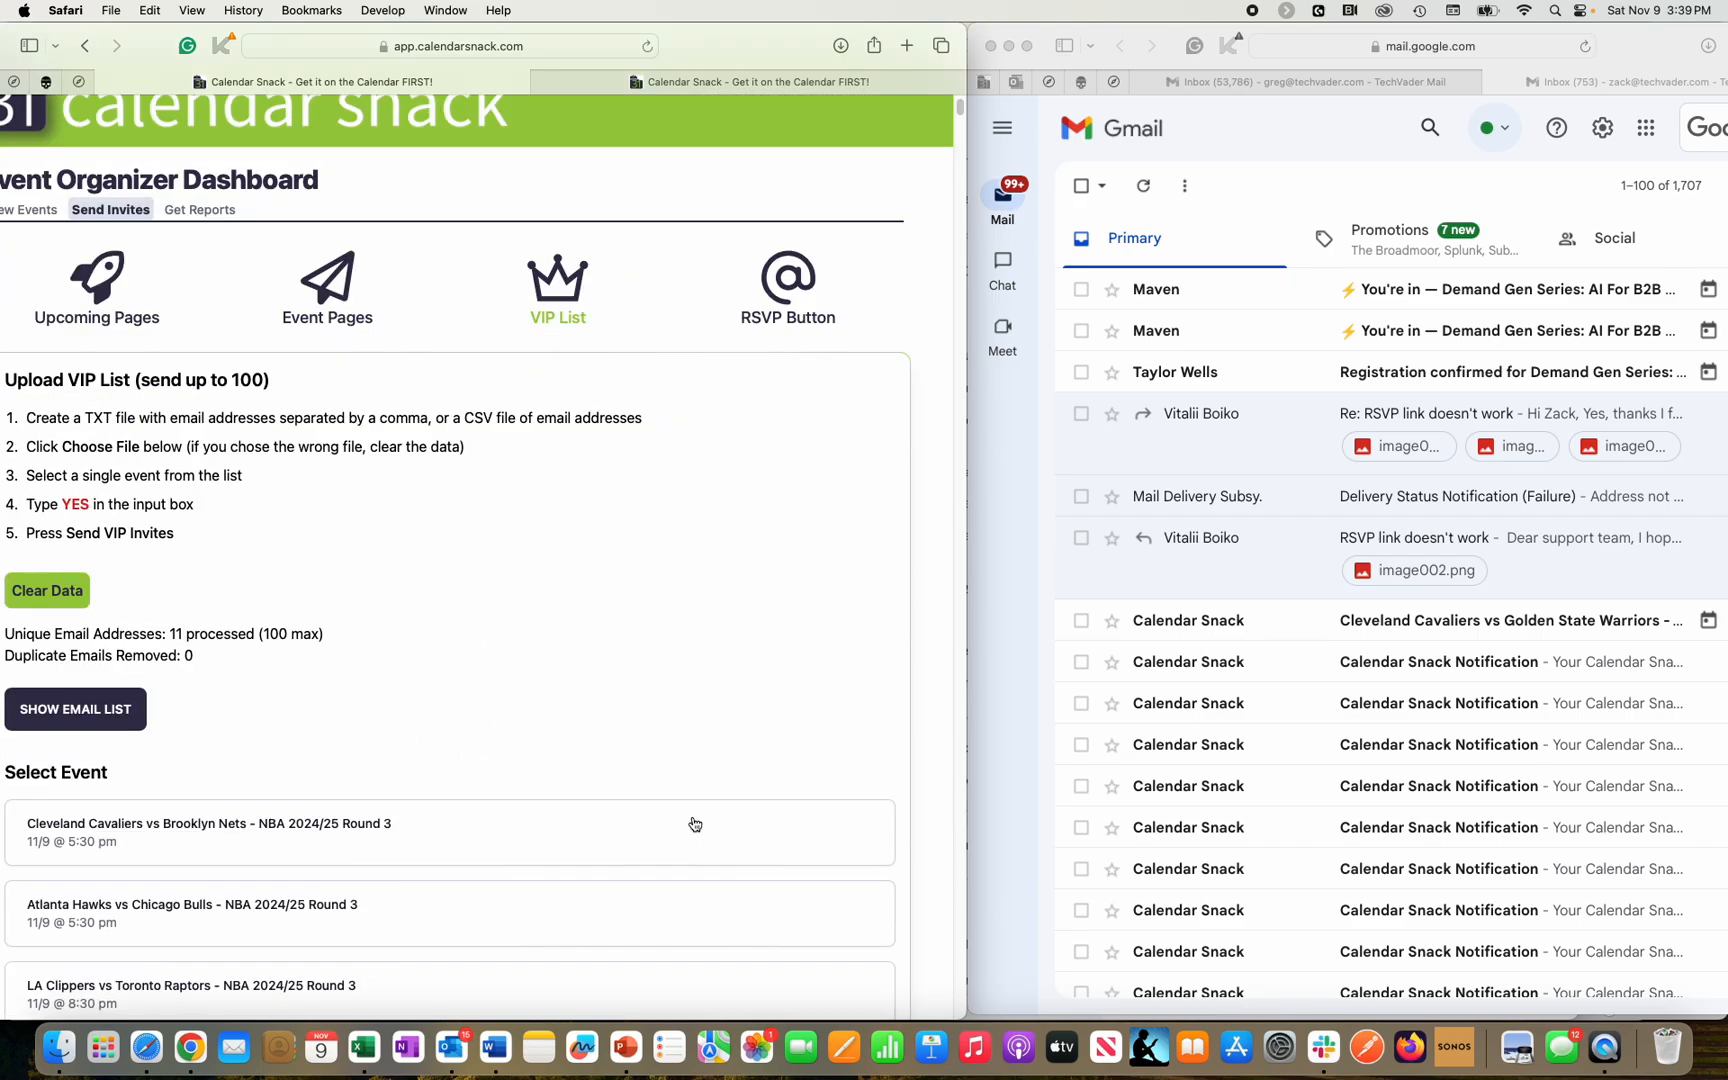
click(277, 832)
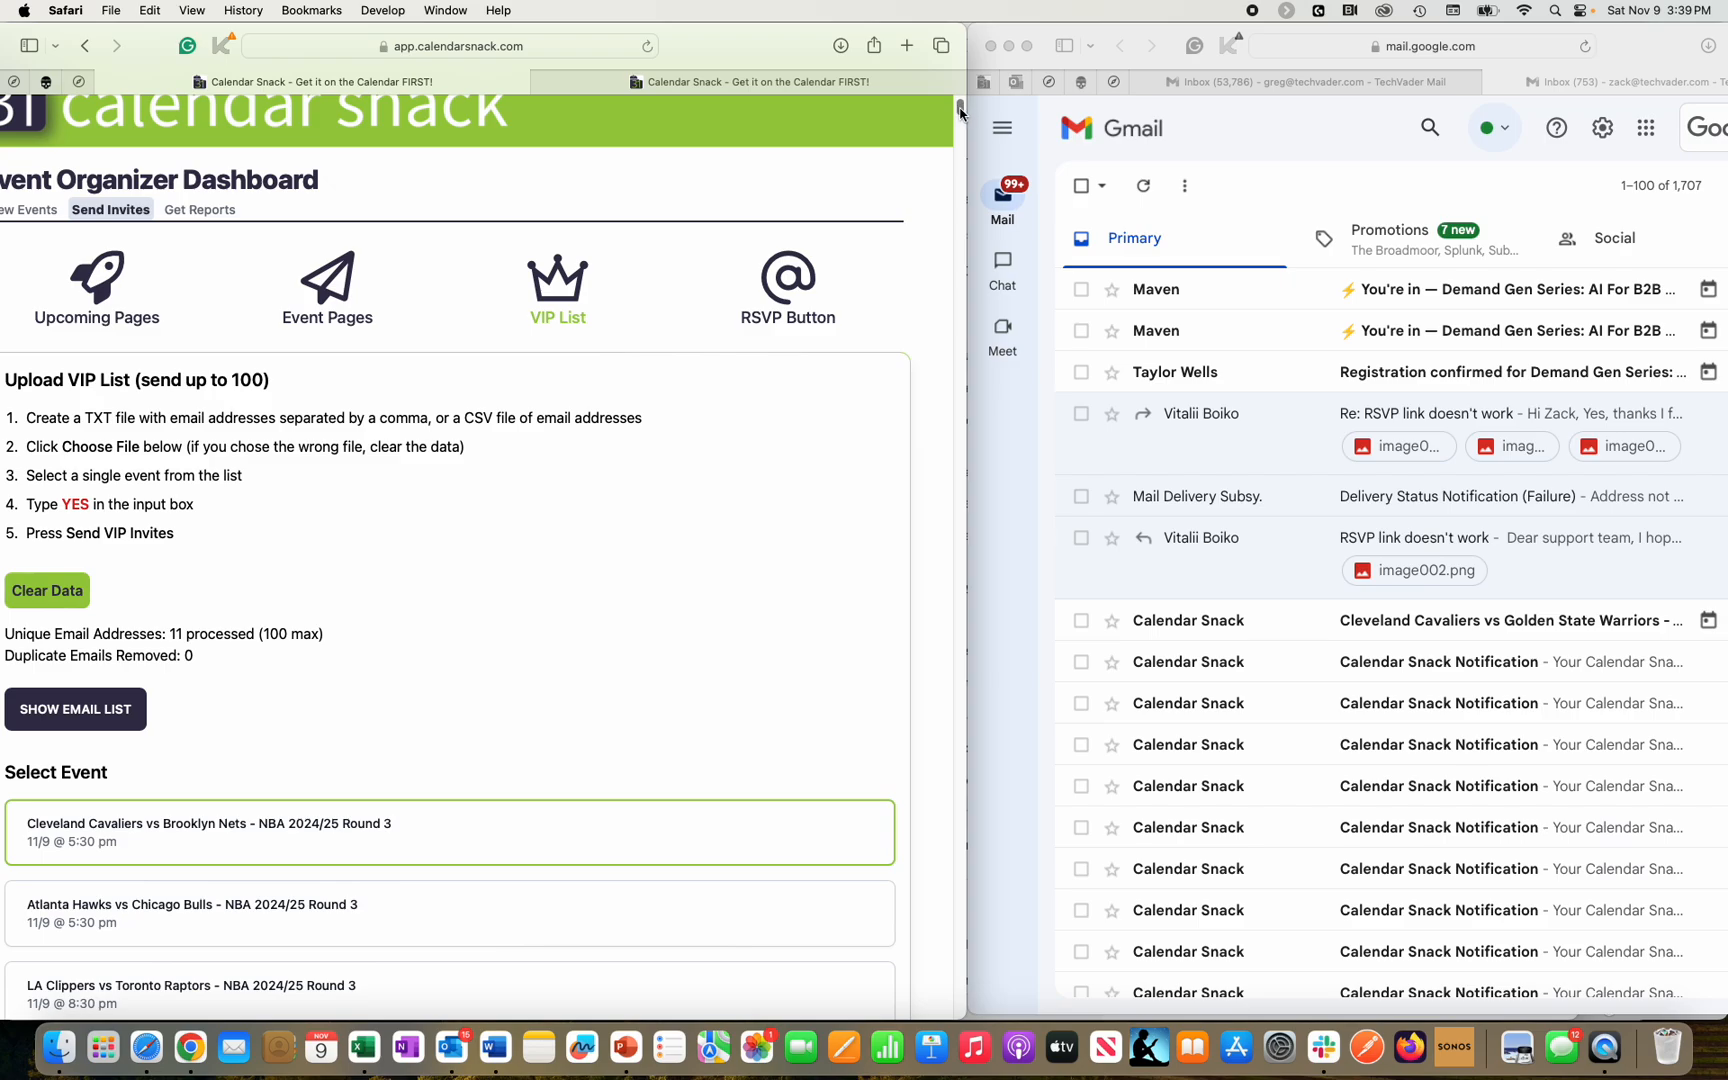
Show the uploaded email list, highlight all its addresses for review, and hide the list again.
drag(960, 112, 1037, 1075)
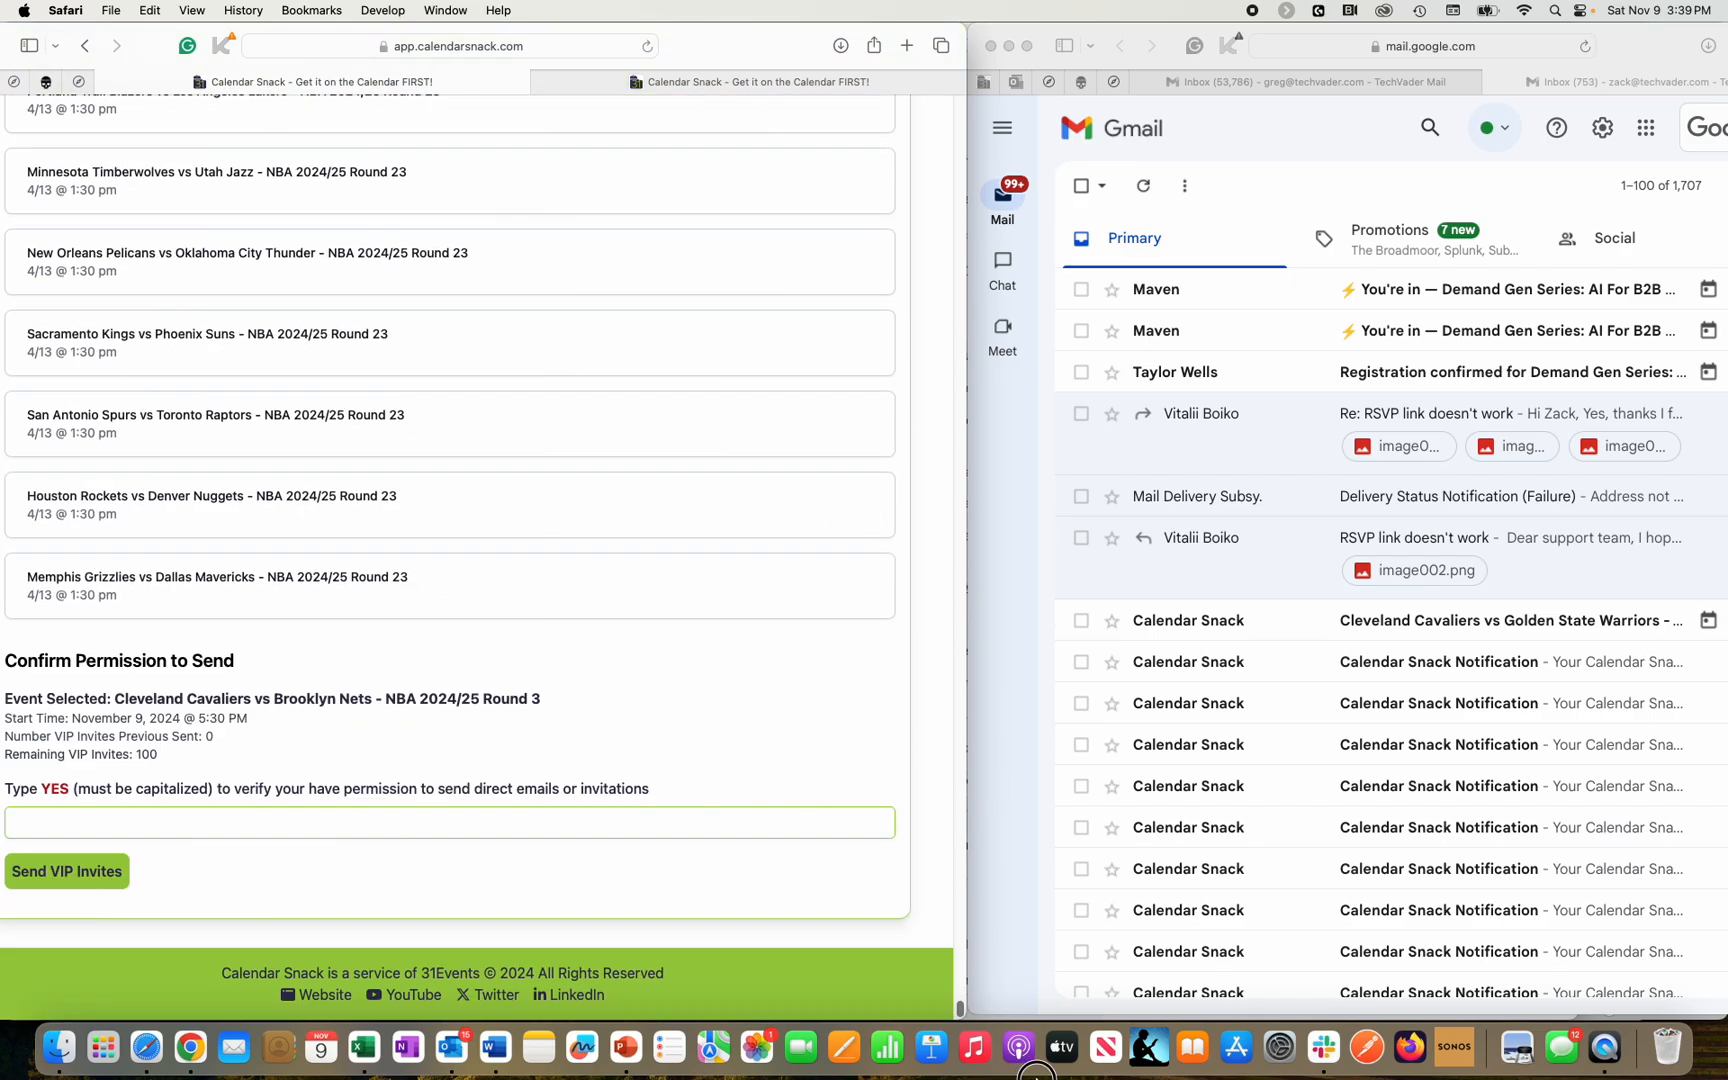
scroll(758, 826, up, 20)
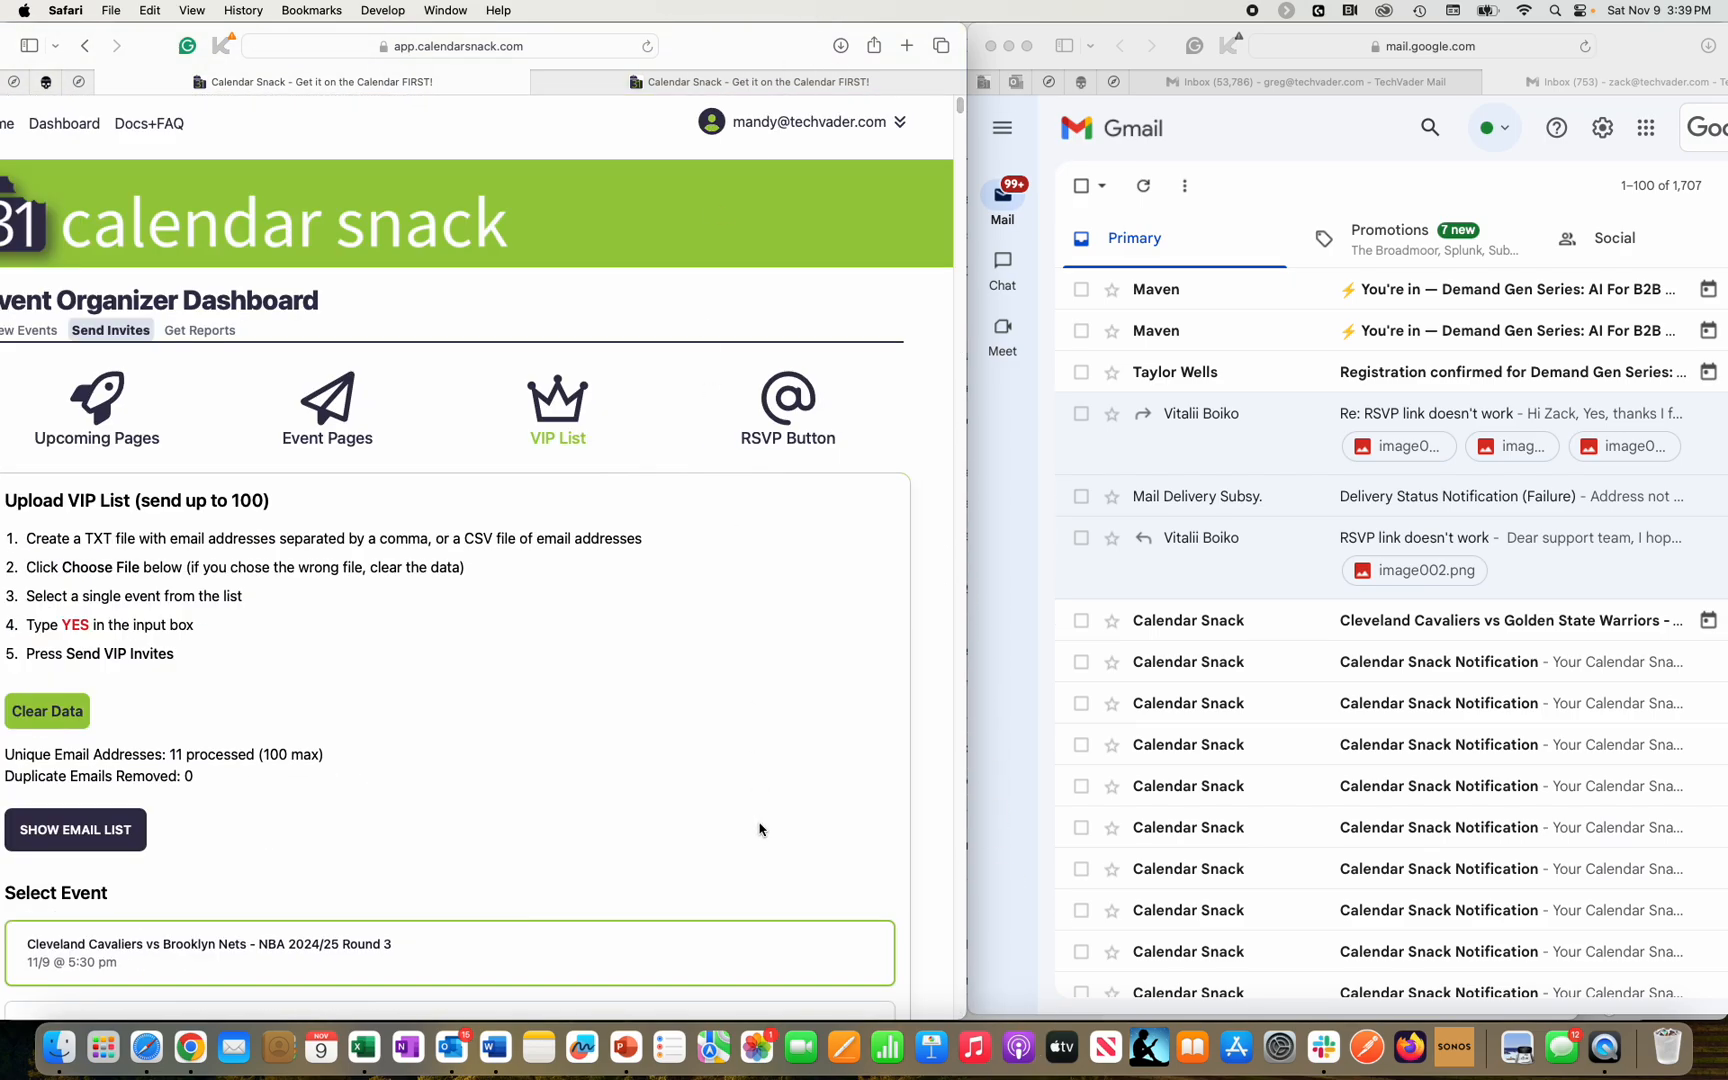
scroll(759, 829, down, 1)
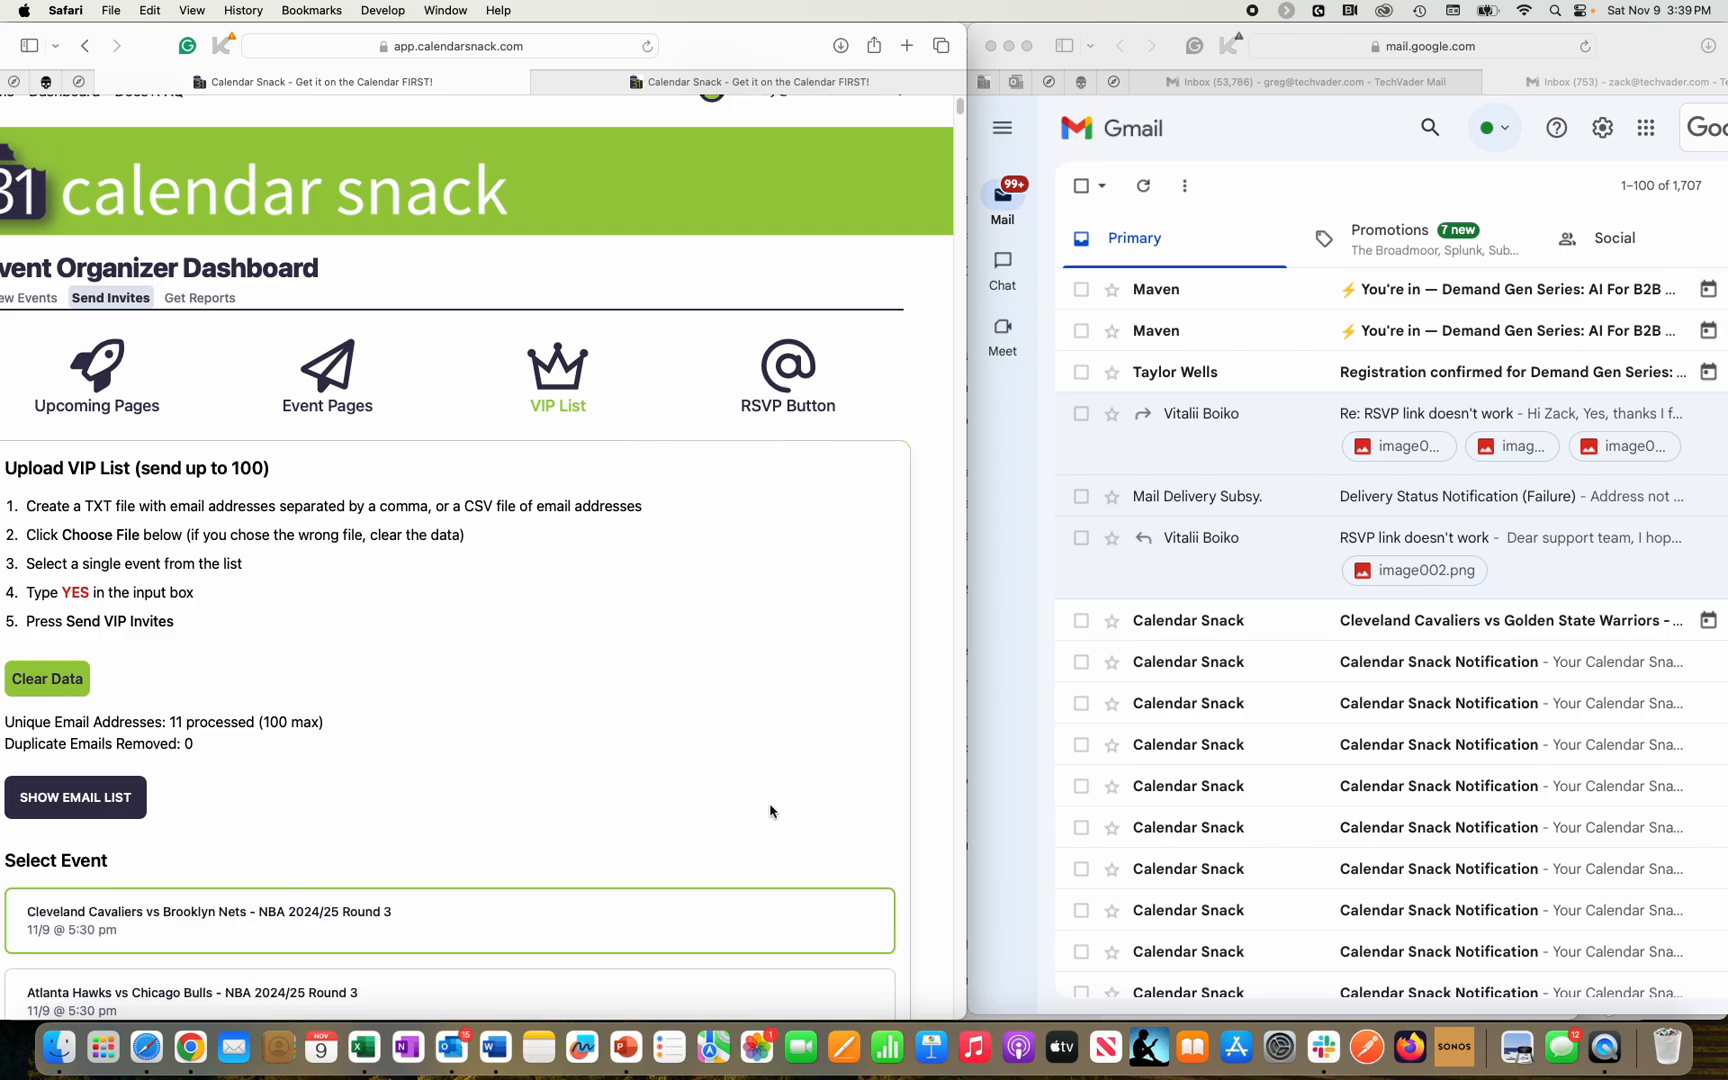
scroll(770, 811, down, 2)
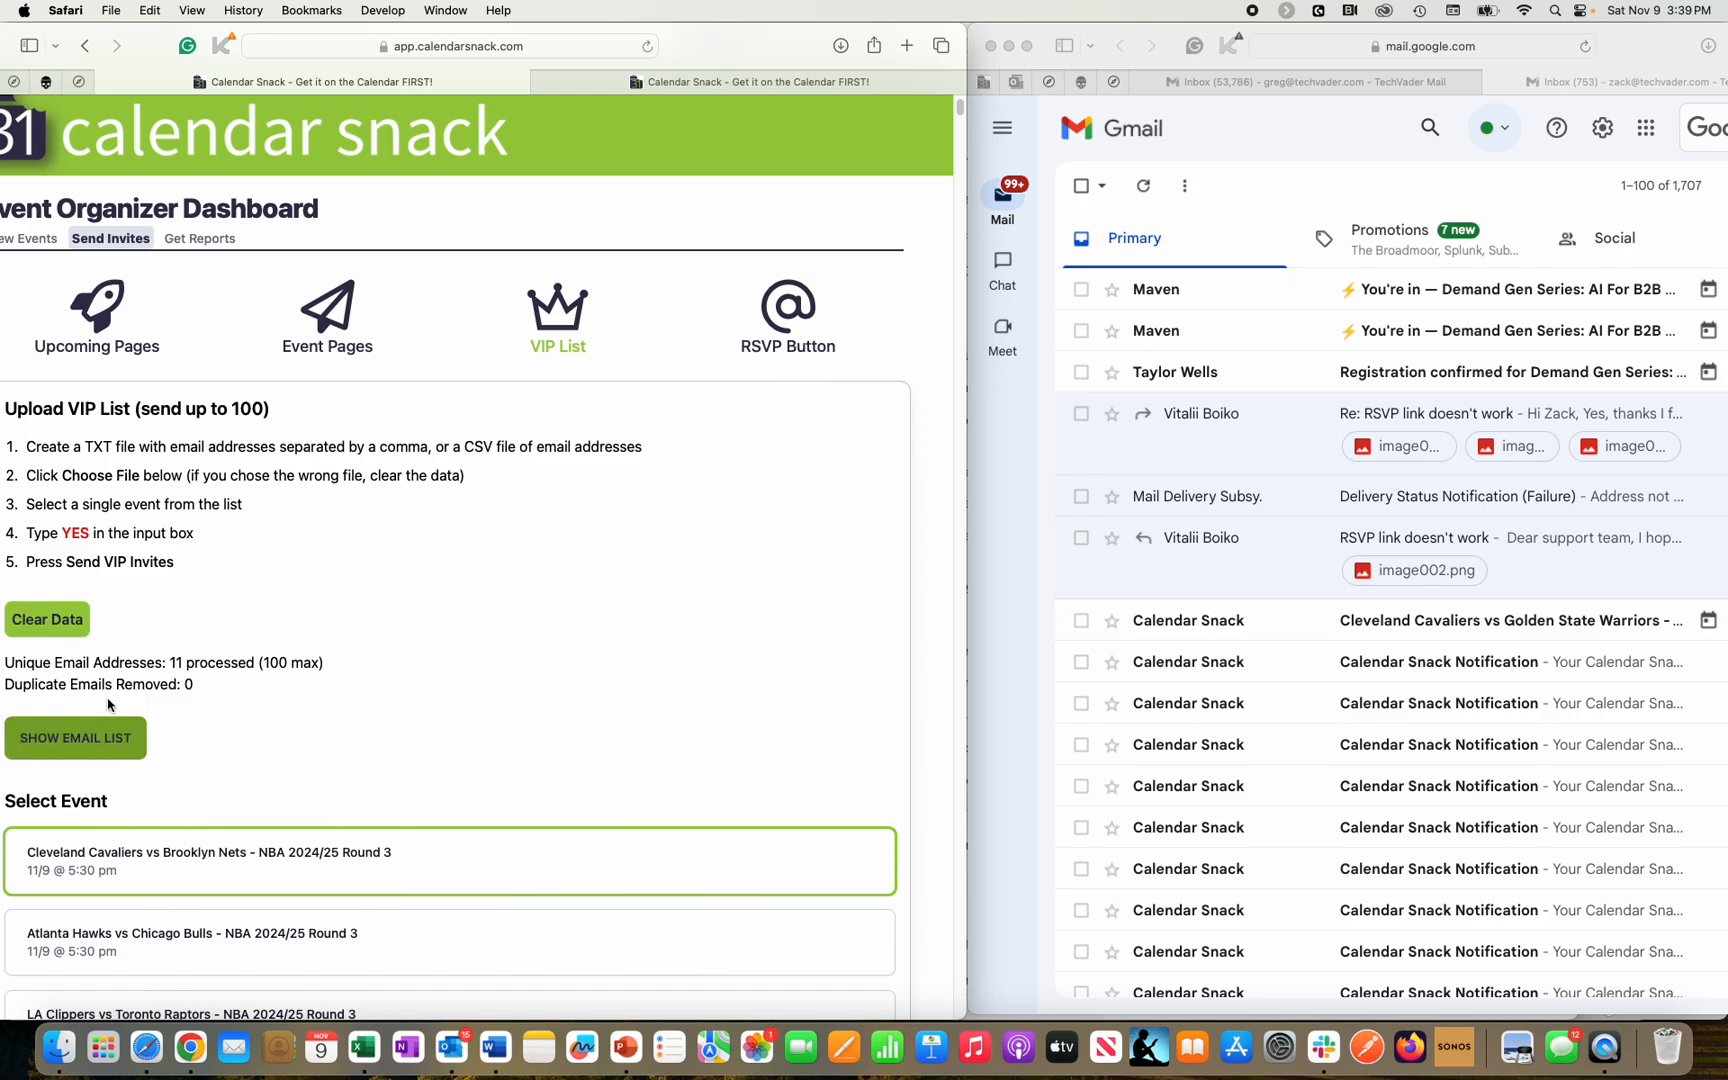
click(75, 740)
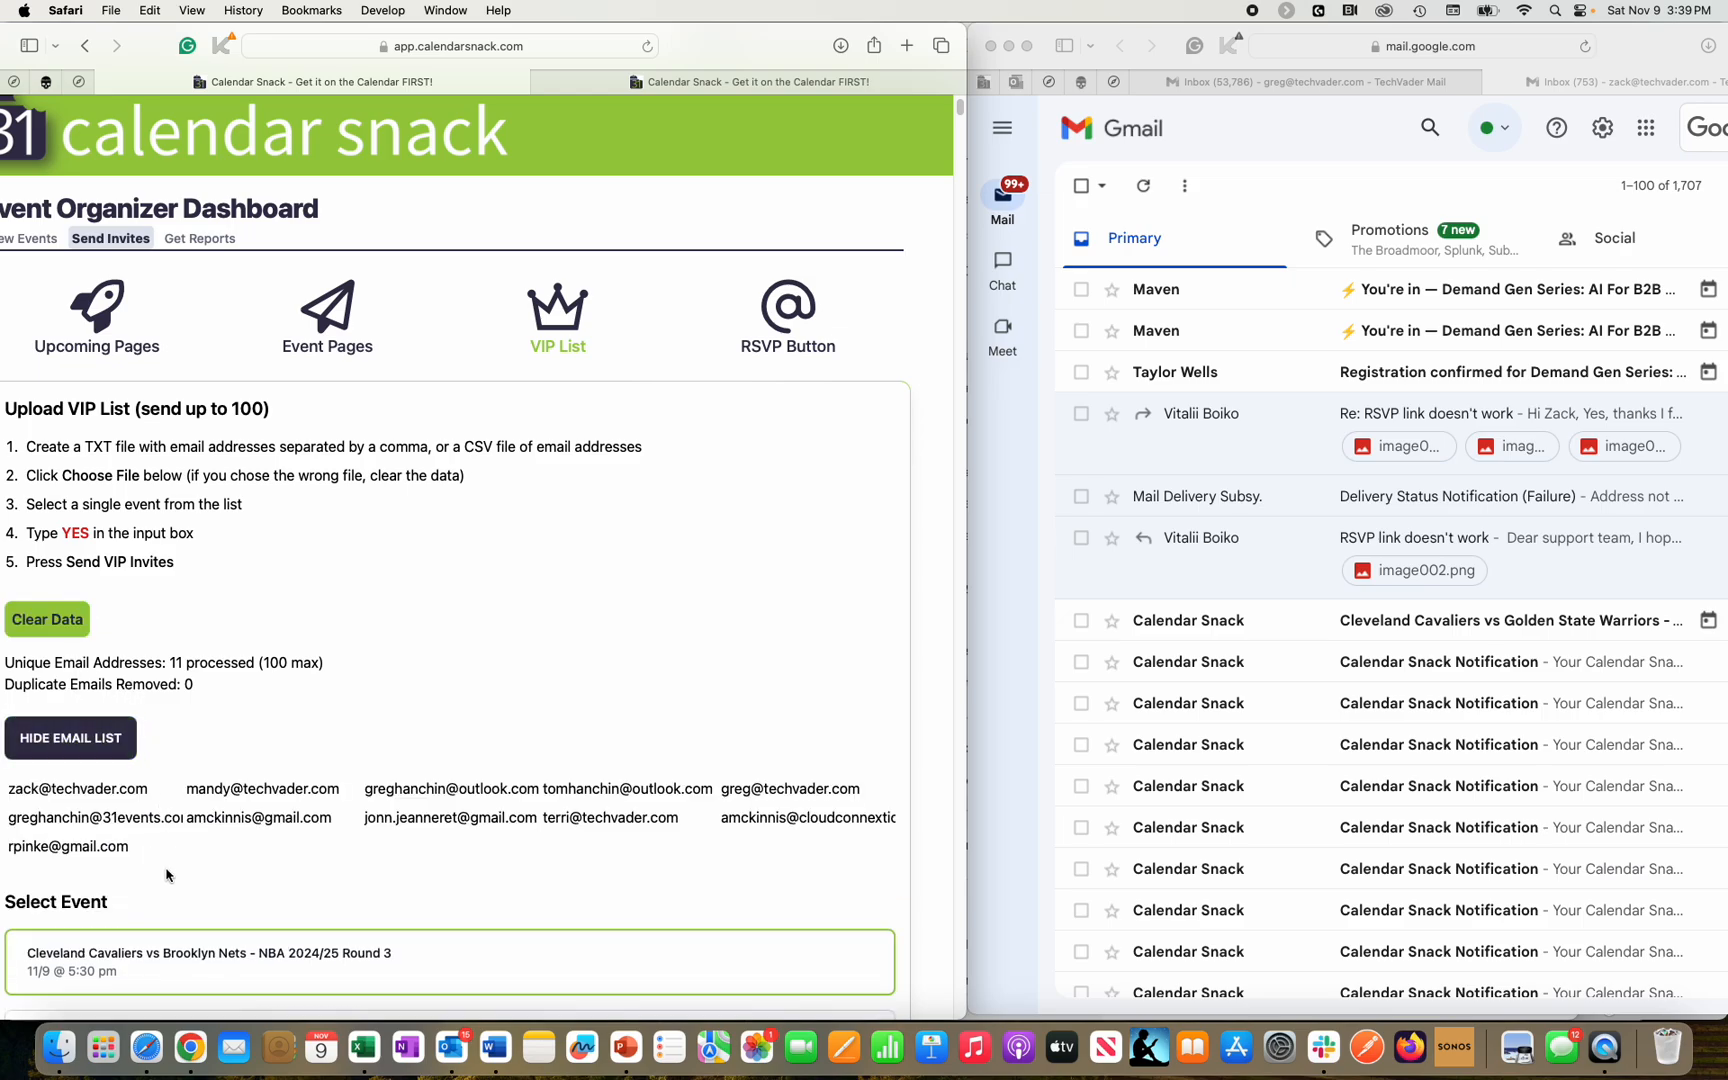
drag(156, 842, 8, 787)
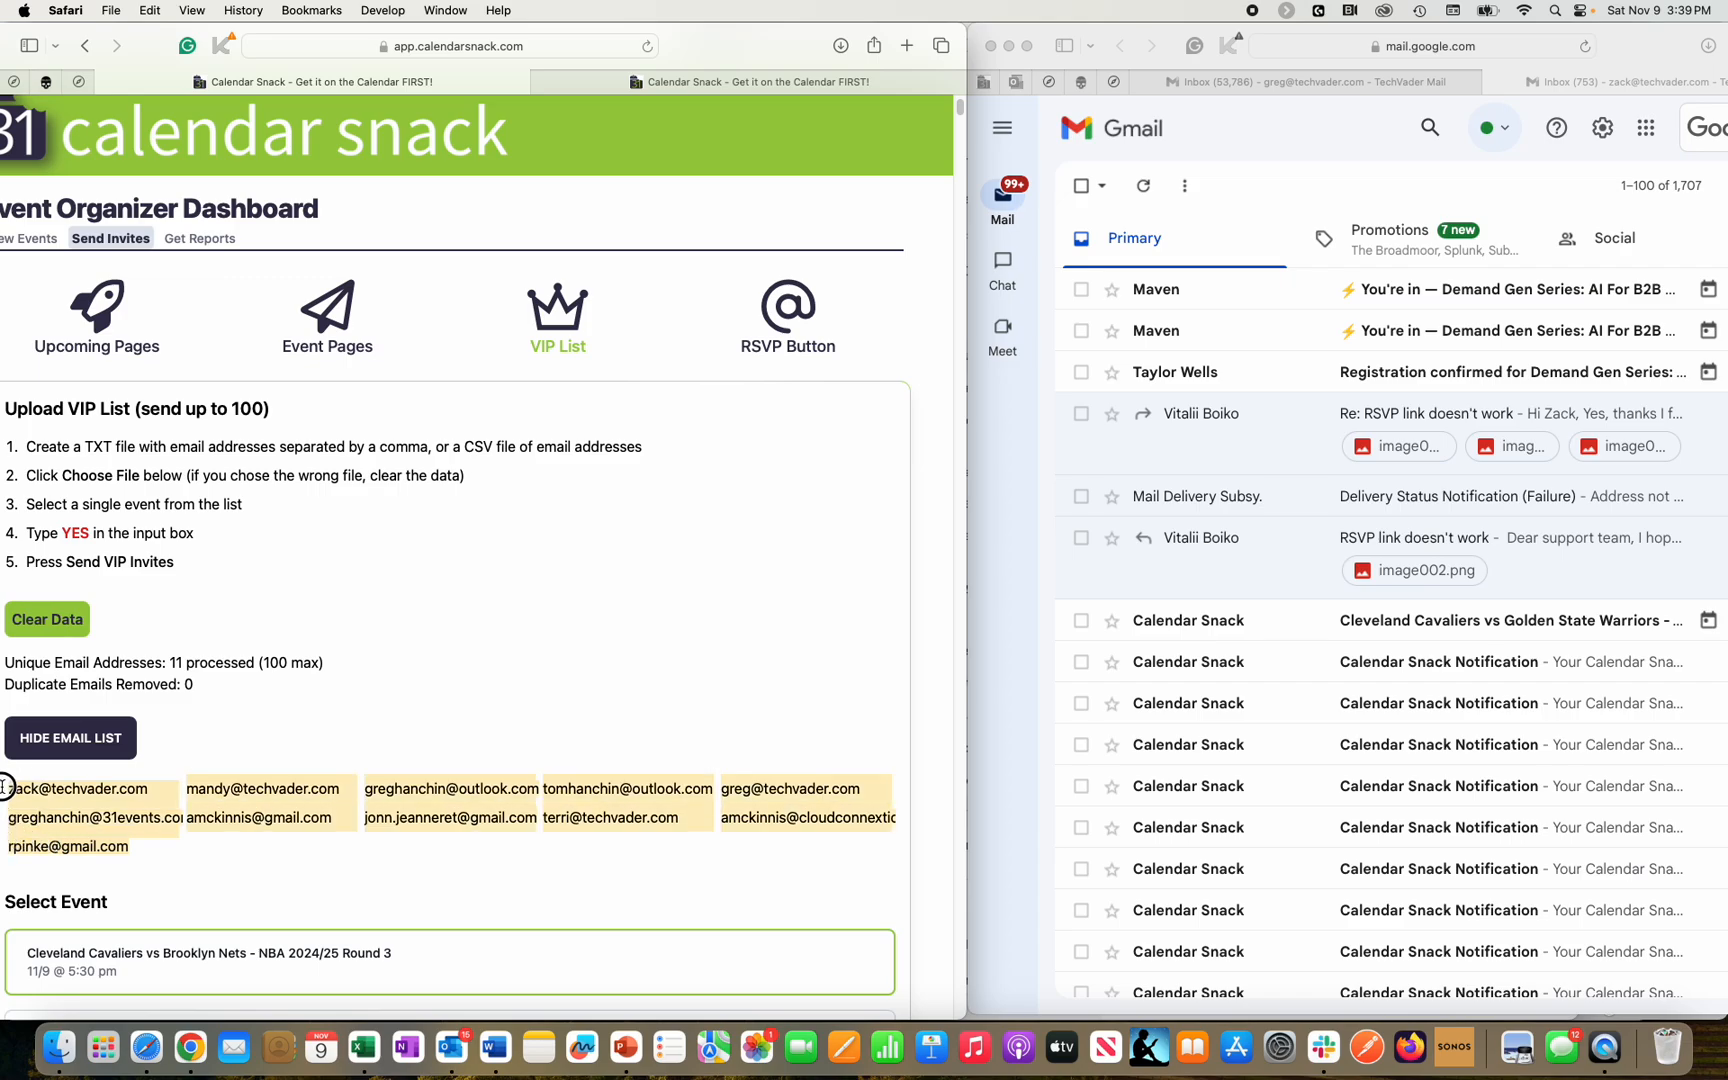
click(120, 758)
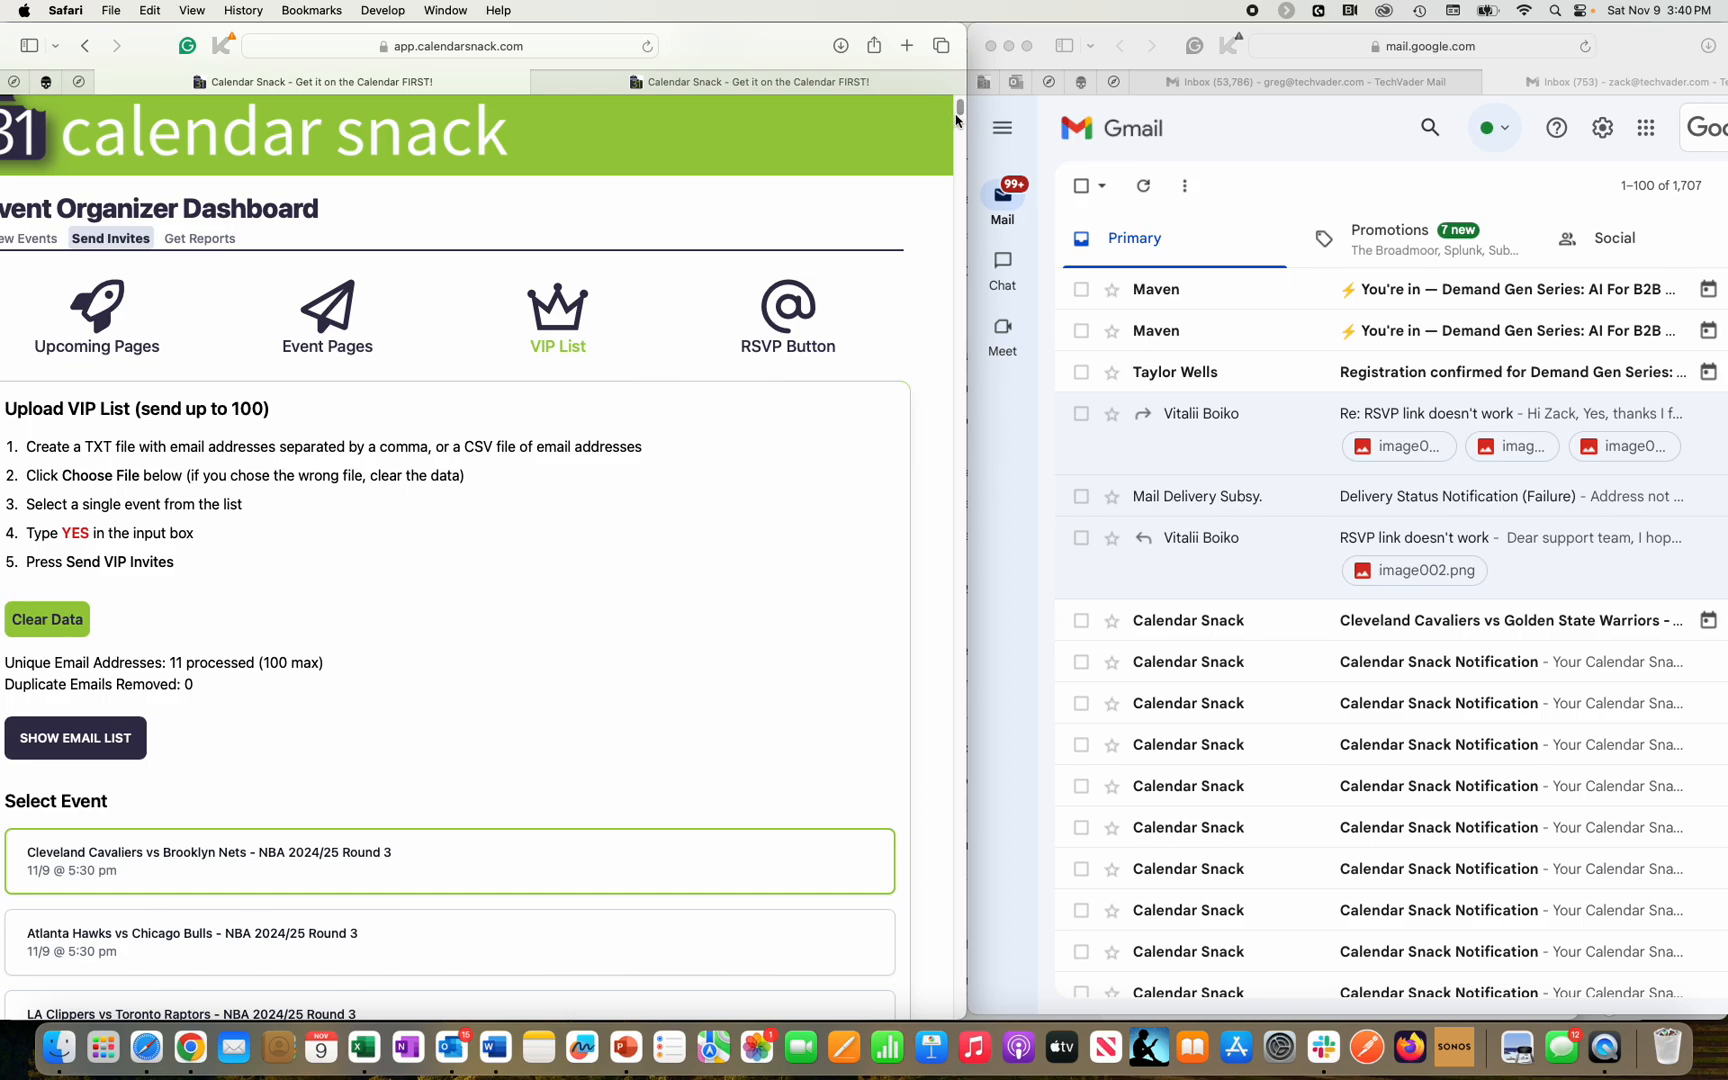
Confirm permission to send with YES and send the VIP invites for the selected event.
drag(960, 113, 960, 990)
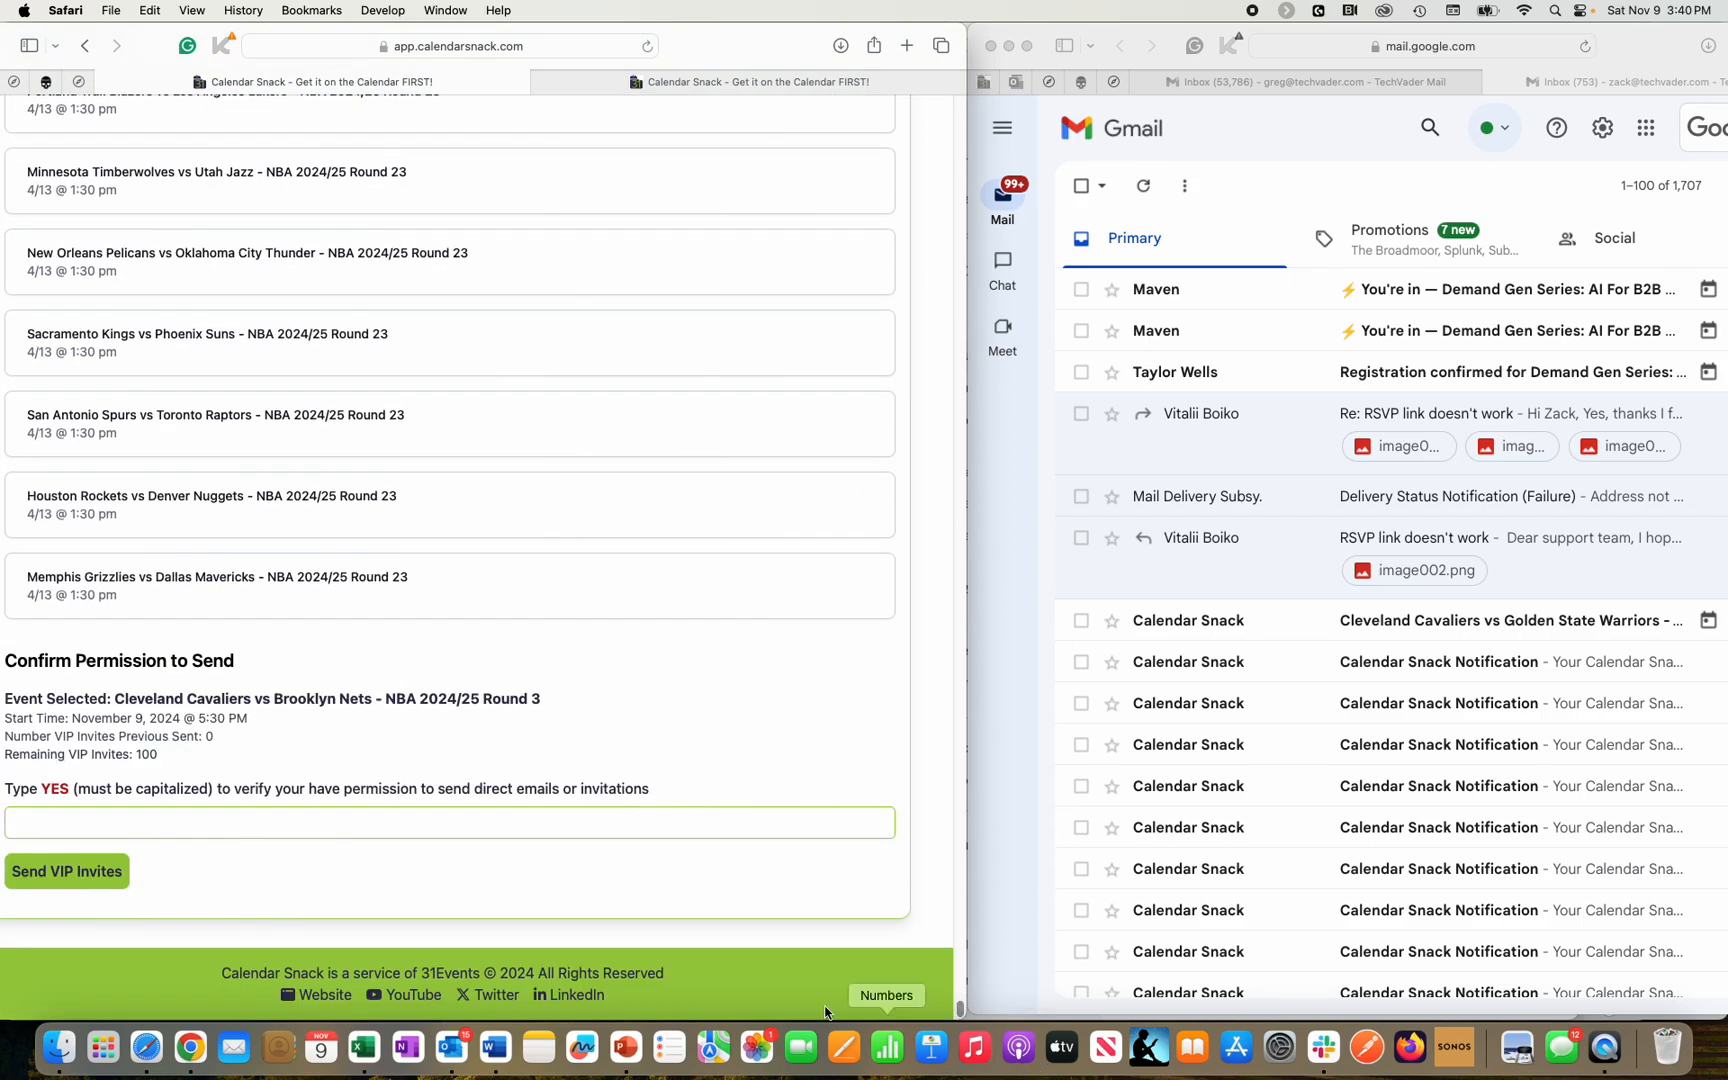
click(241, 815)
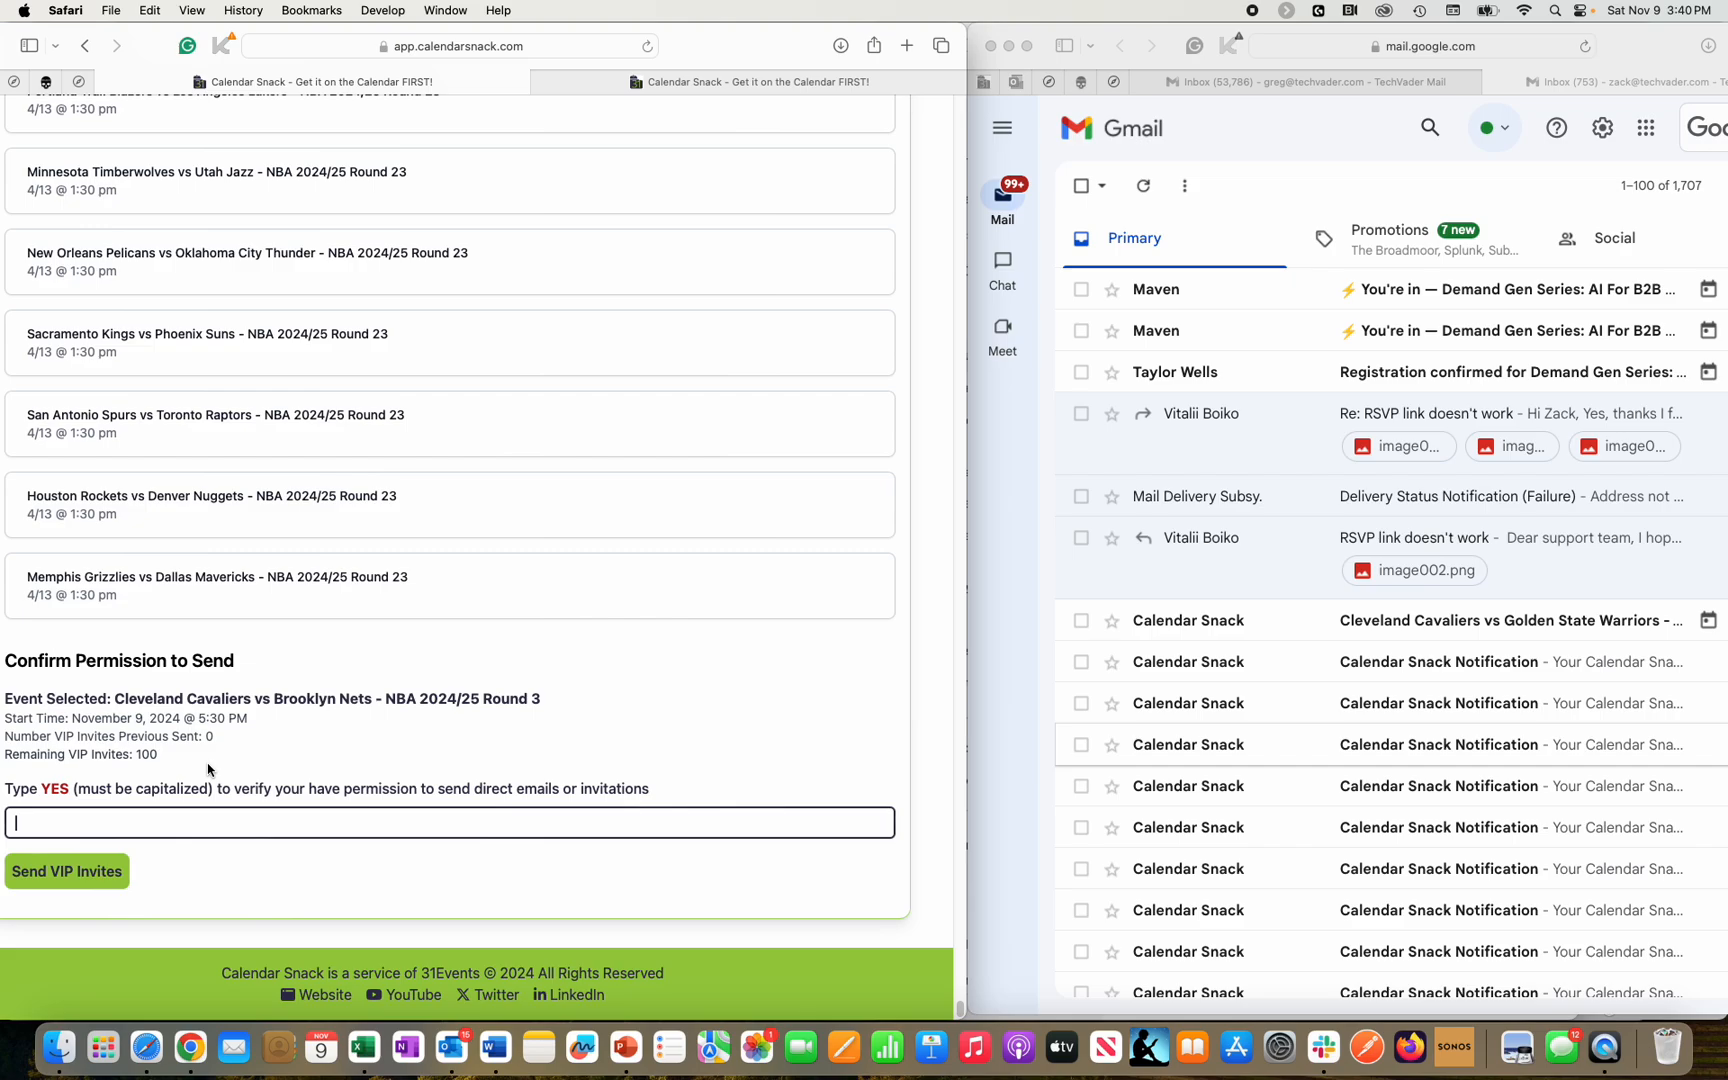
text(YES)
click(70, 868)
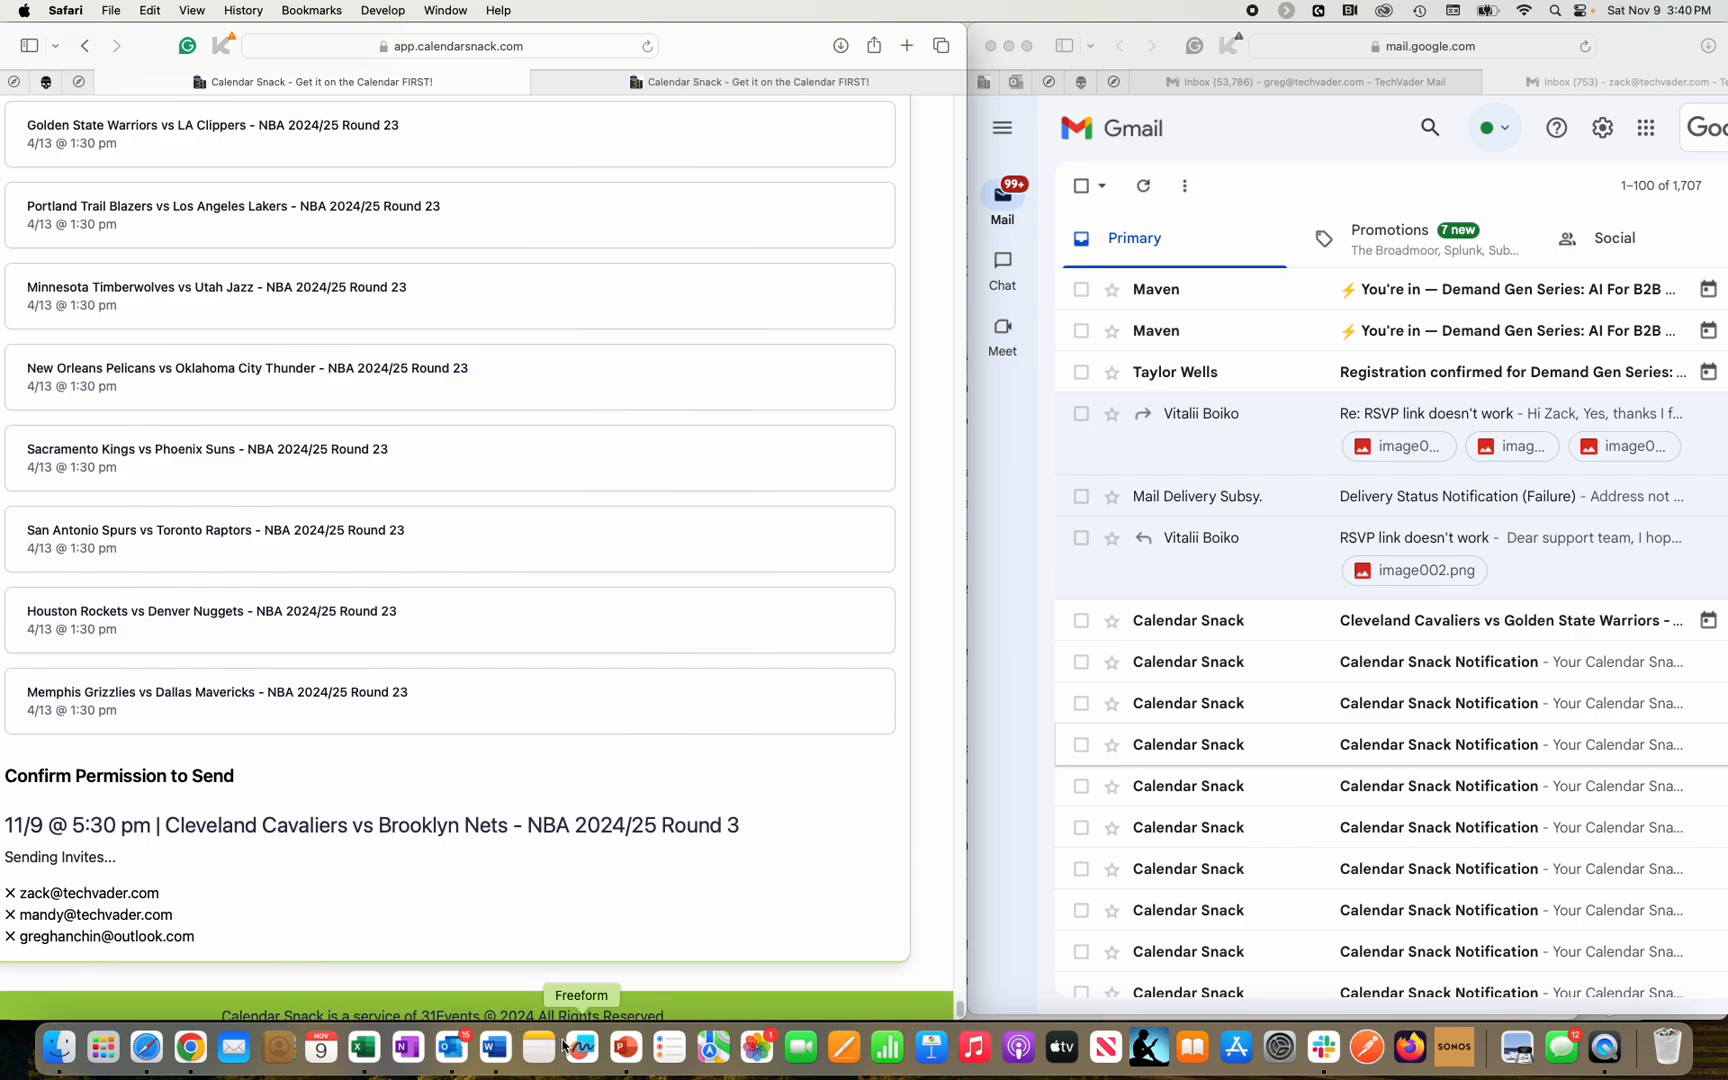
Switch to PowerPoint, present slide 3 of the OCt 28 deck on the large-list calendar invite workflow, and end the slide show.
click(630, 1048)
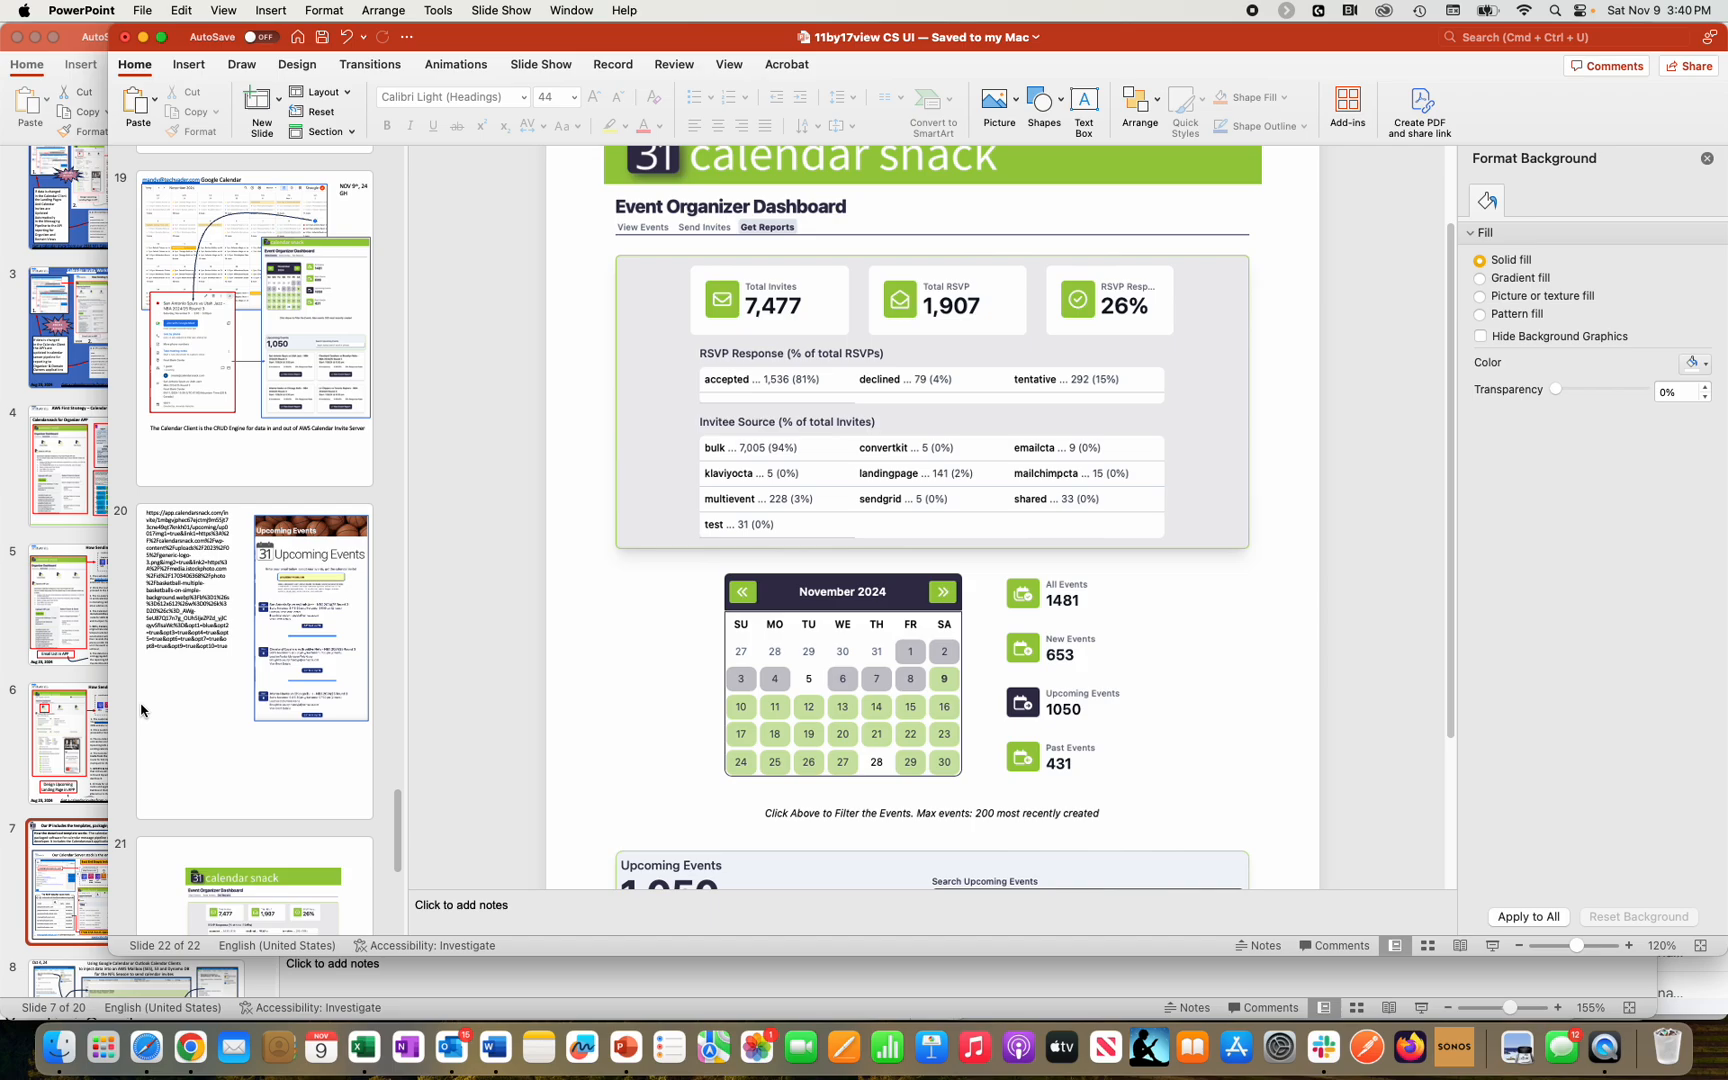
click(97, 680)
click(97, 670)
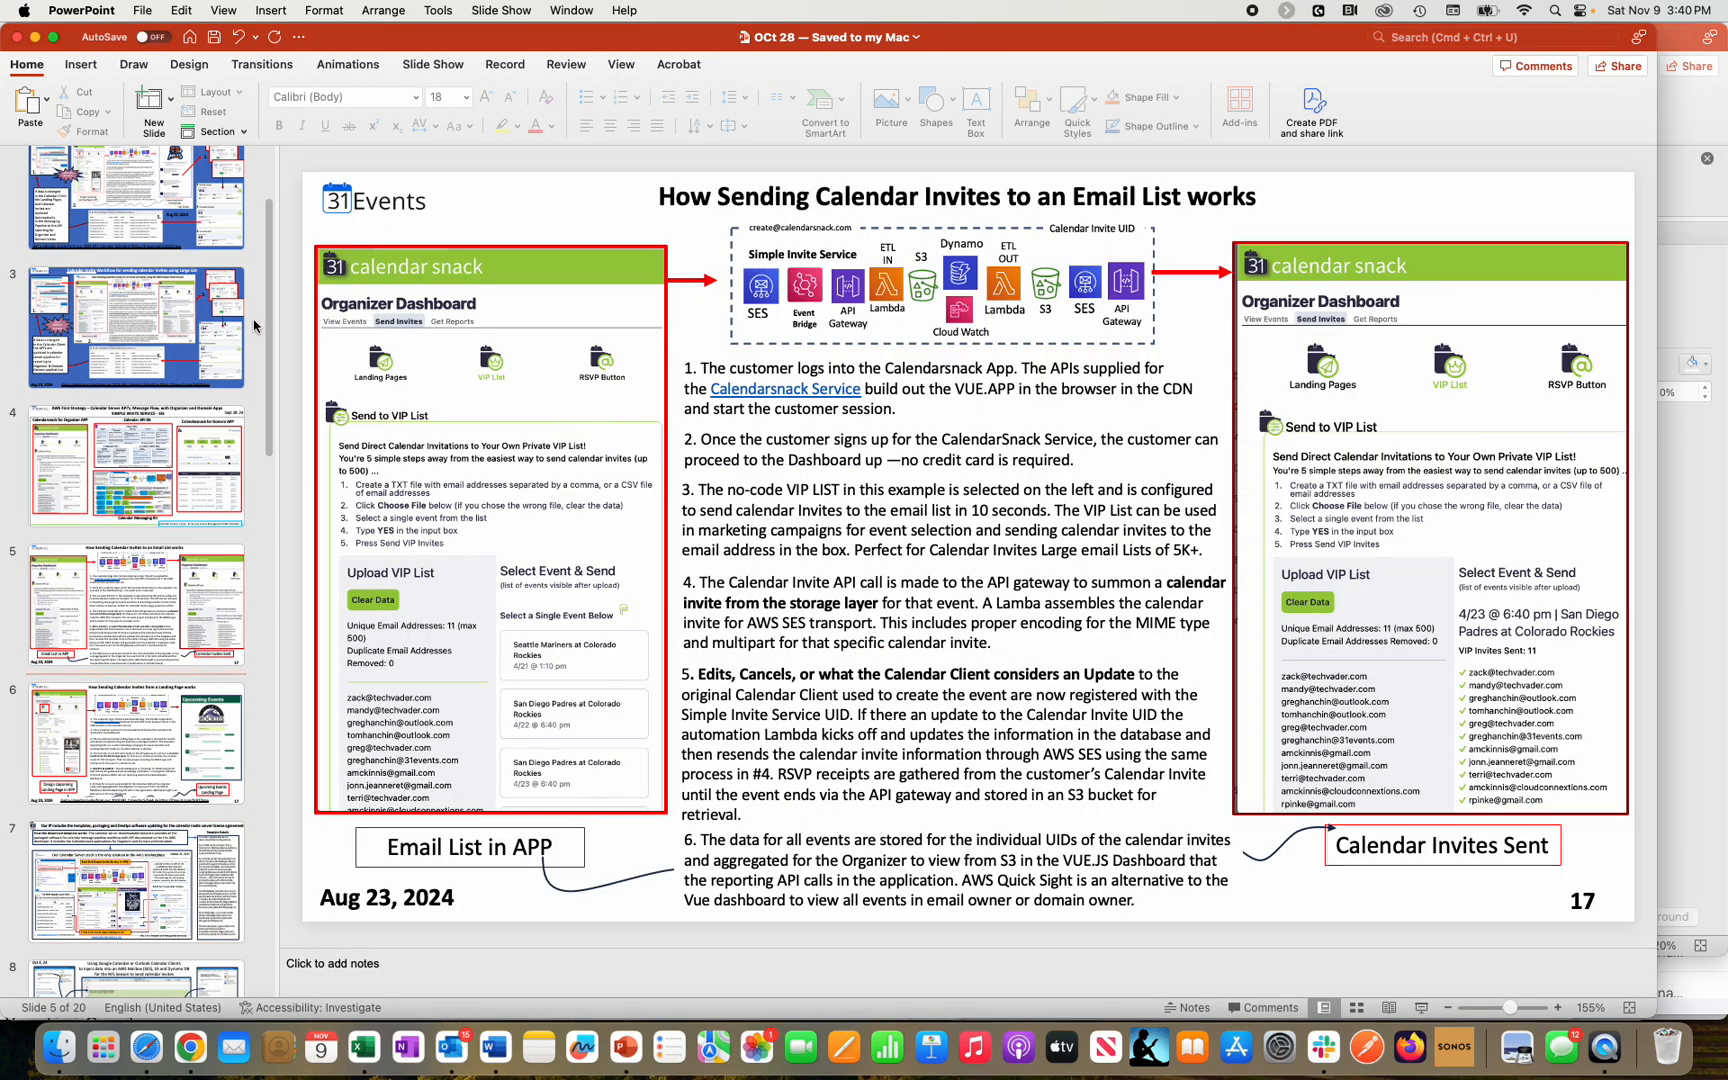
click(220, 332)
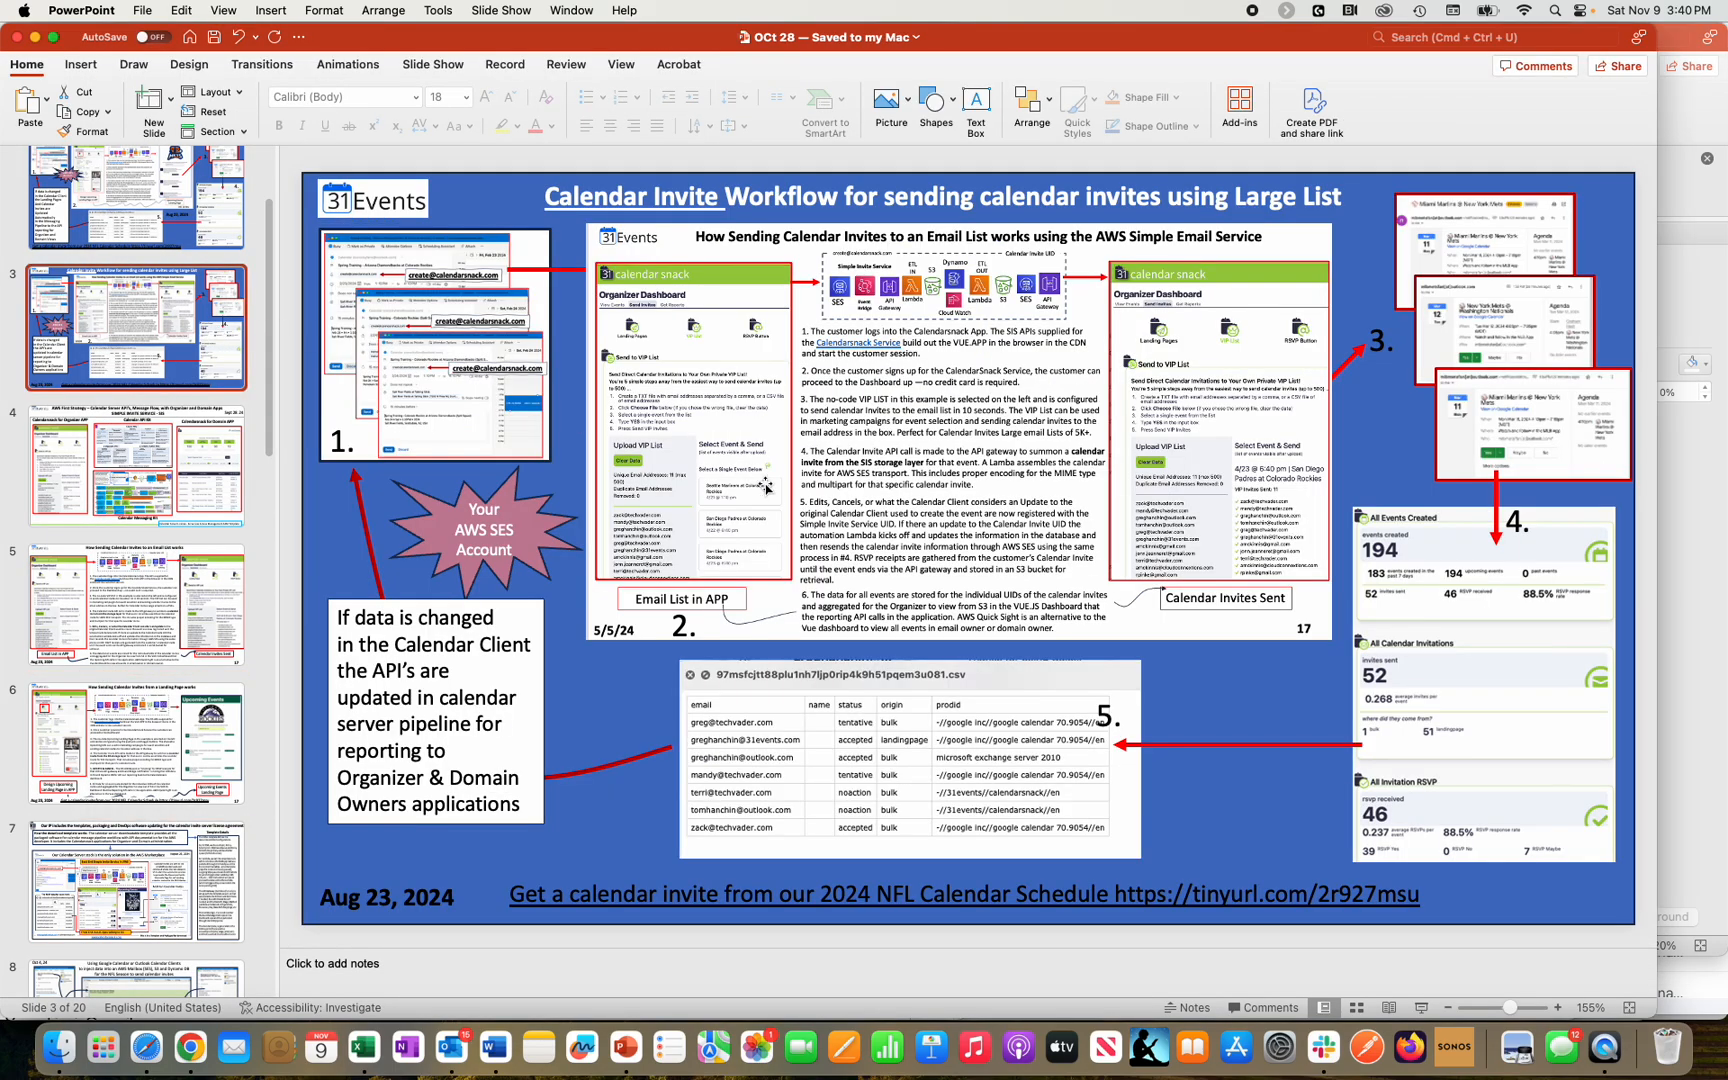
click(1422, 1007)
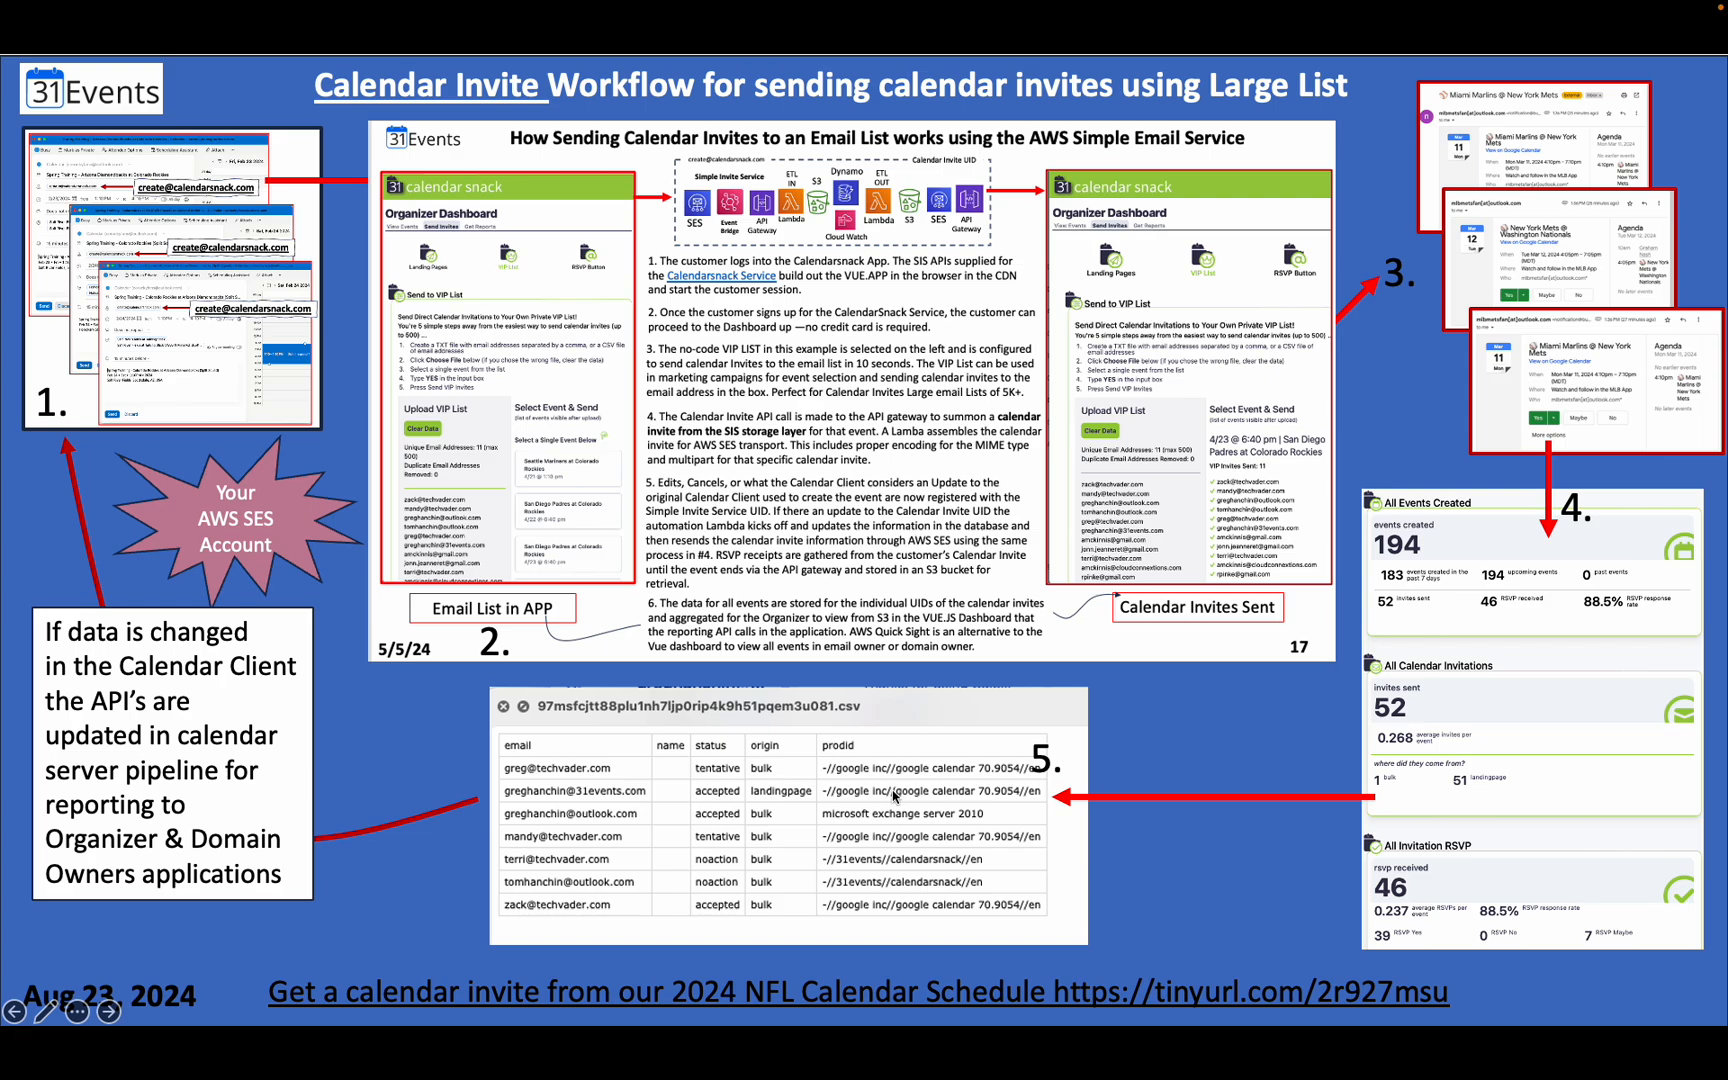
key(Escape)
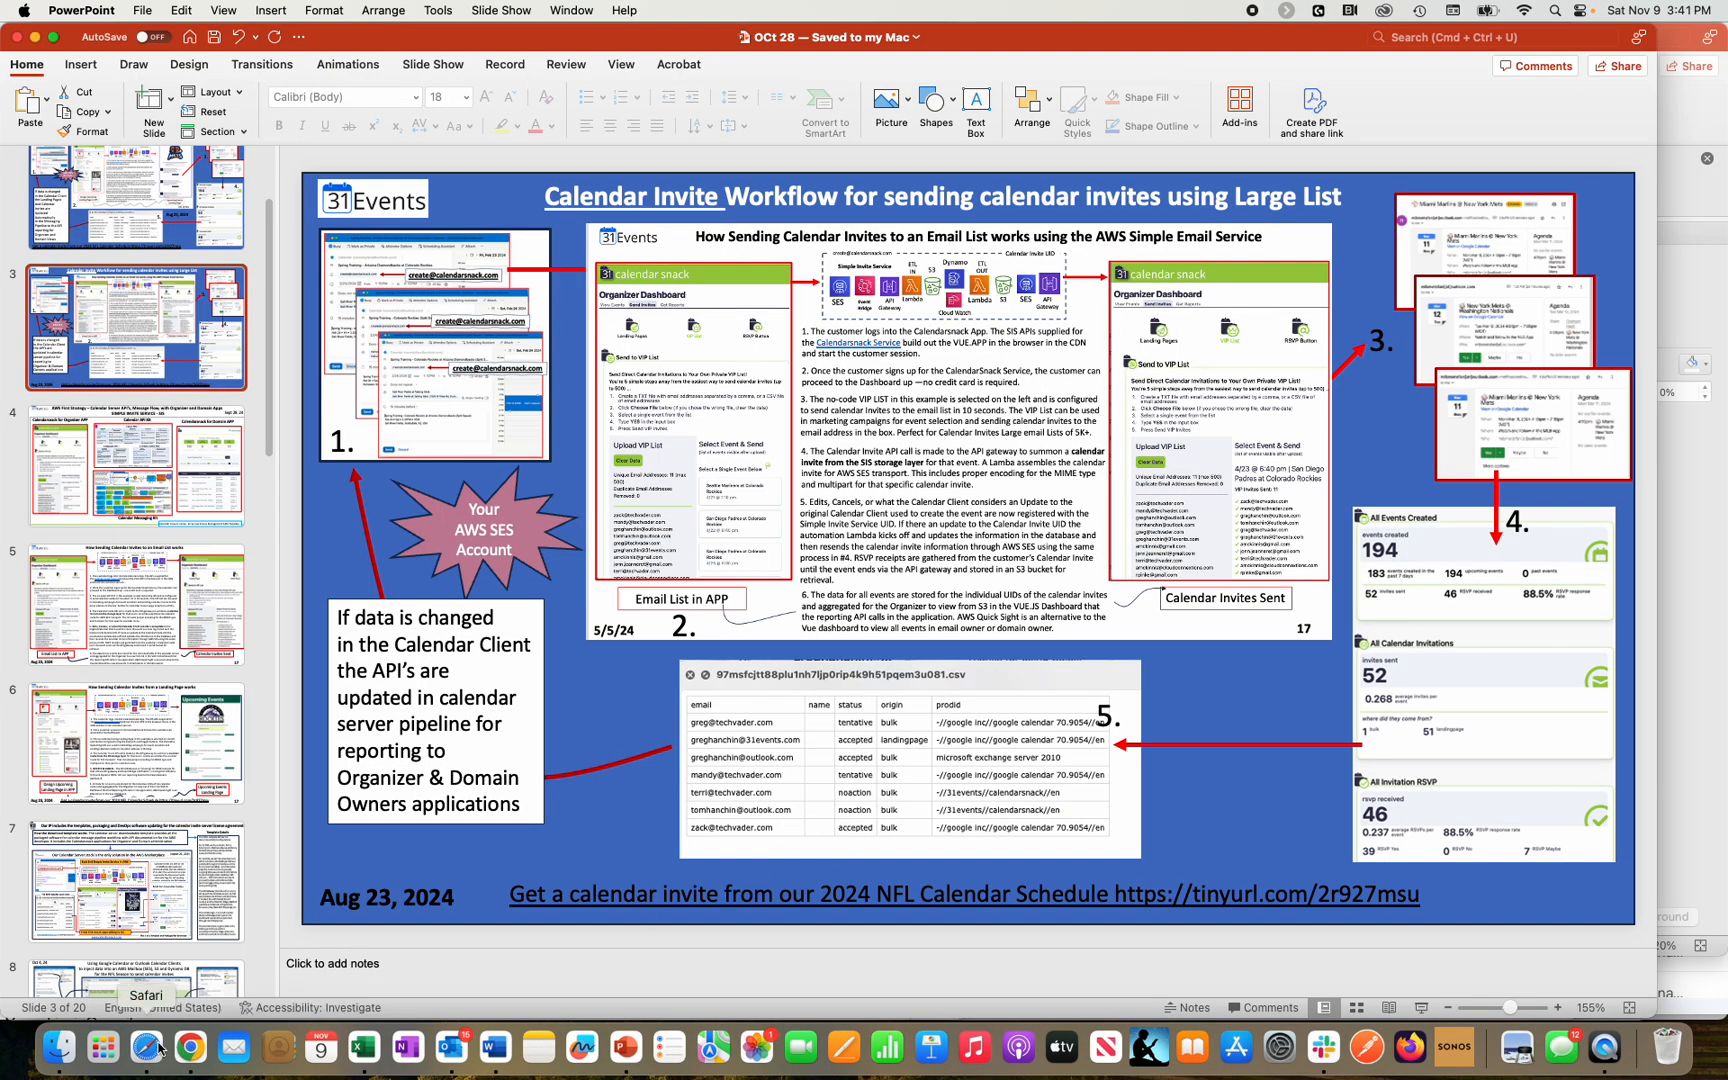
Switch to Safari, answer Yes to the new Cavaliers vs Nets invitation in Gmail, and check which account is signed in.
click(158, 1046)
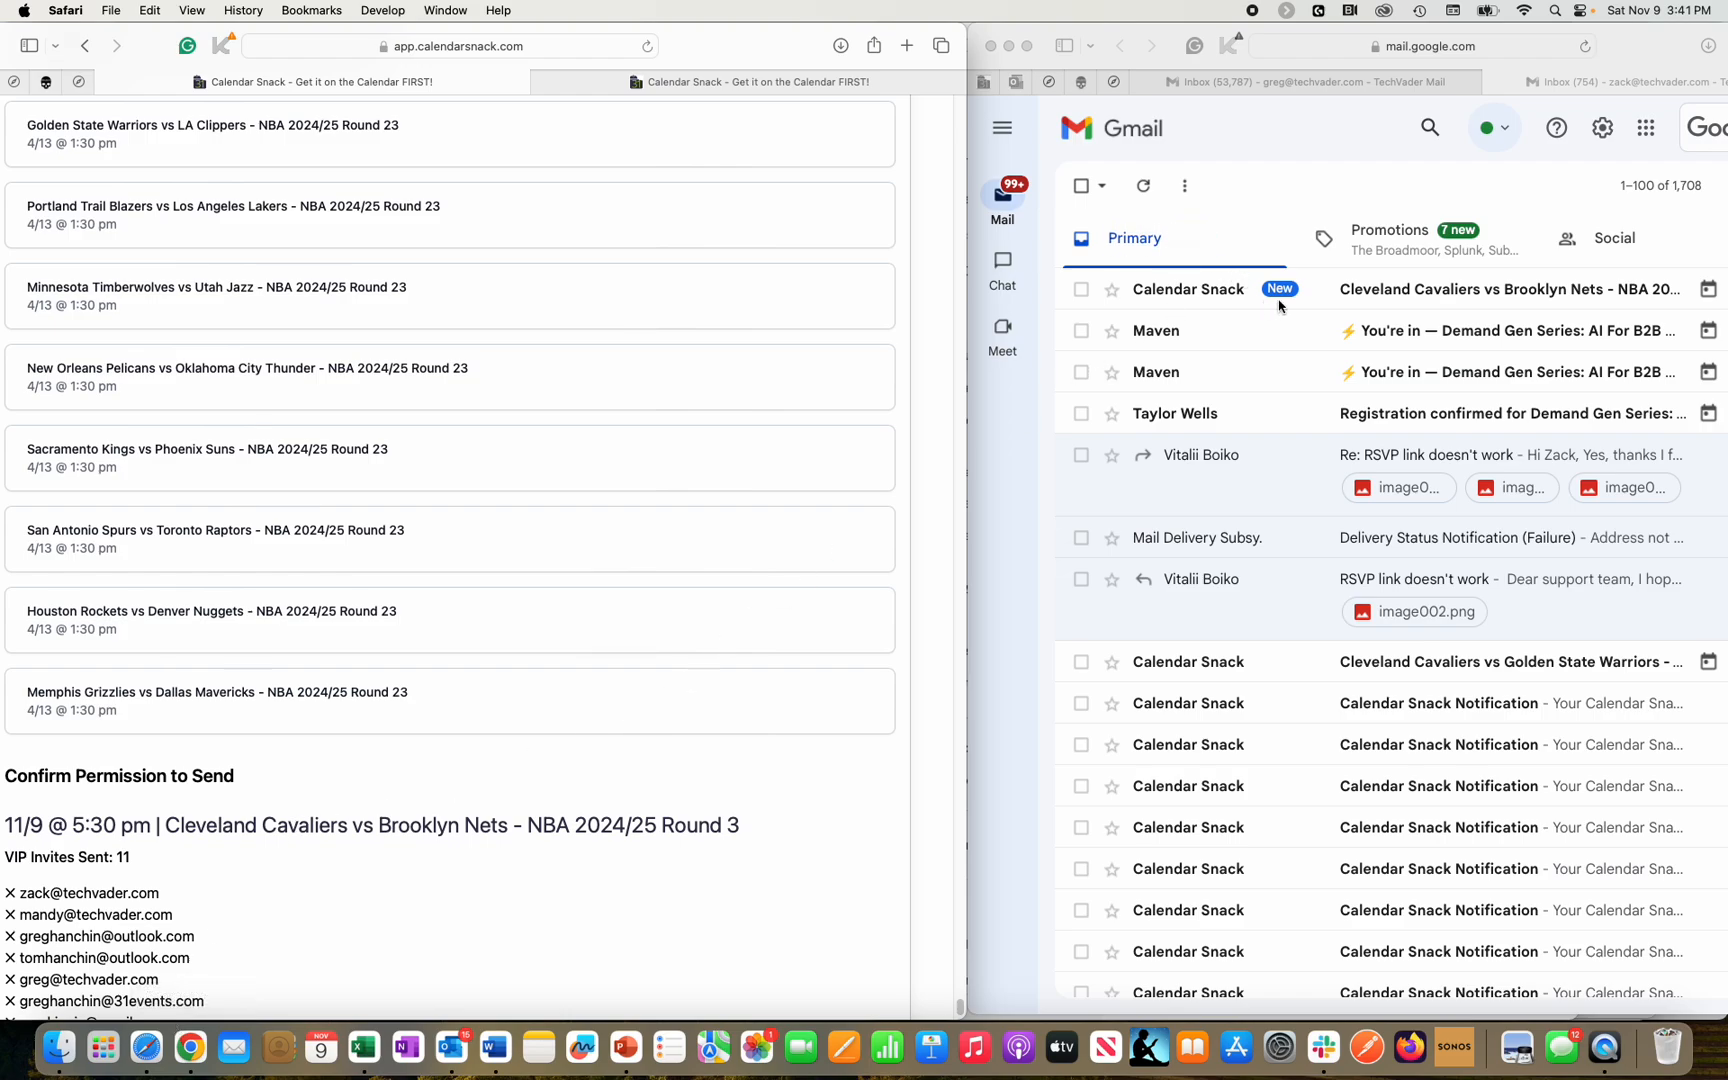
click(1407, 302)
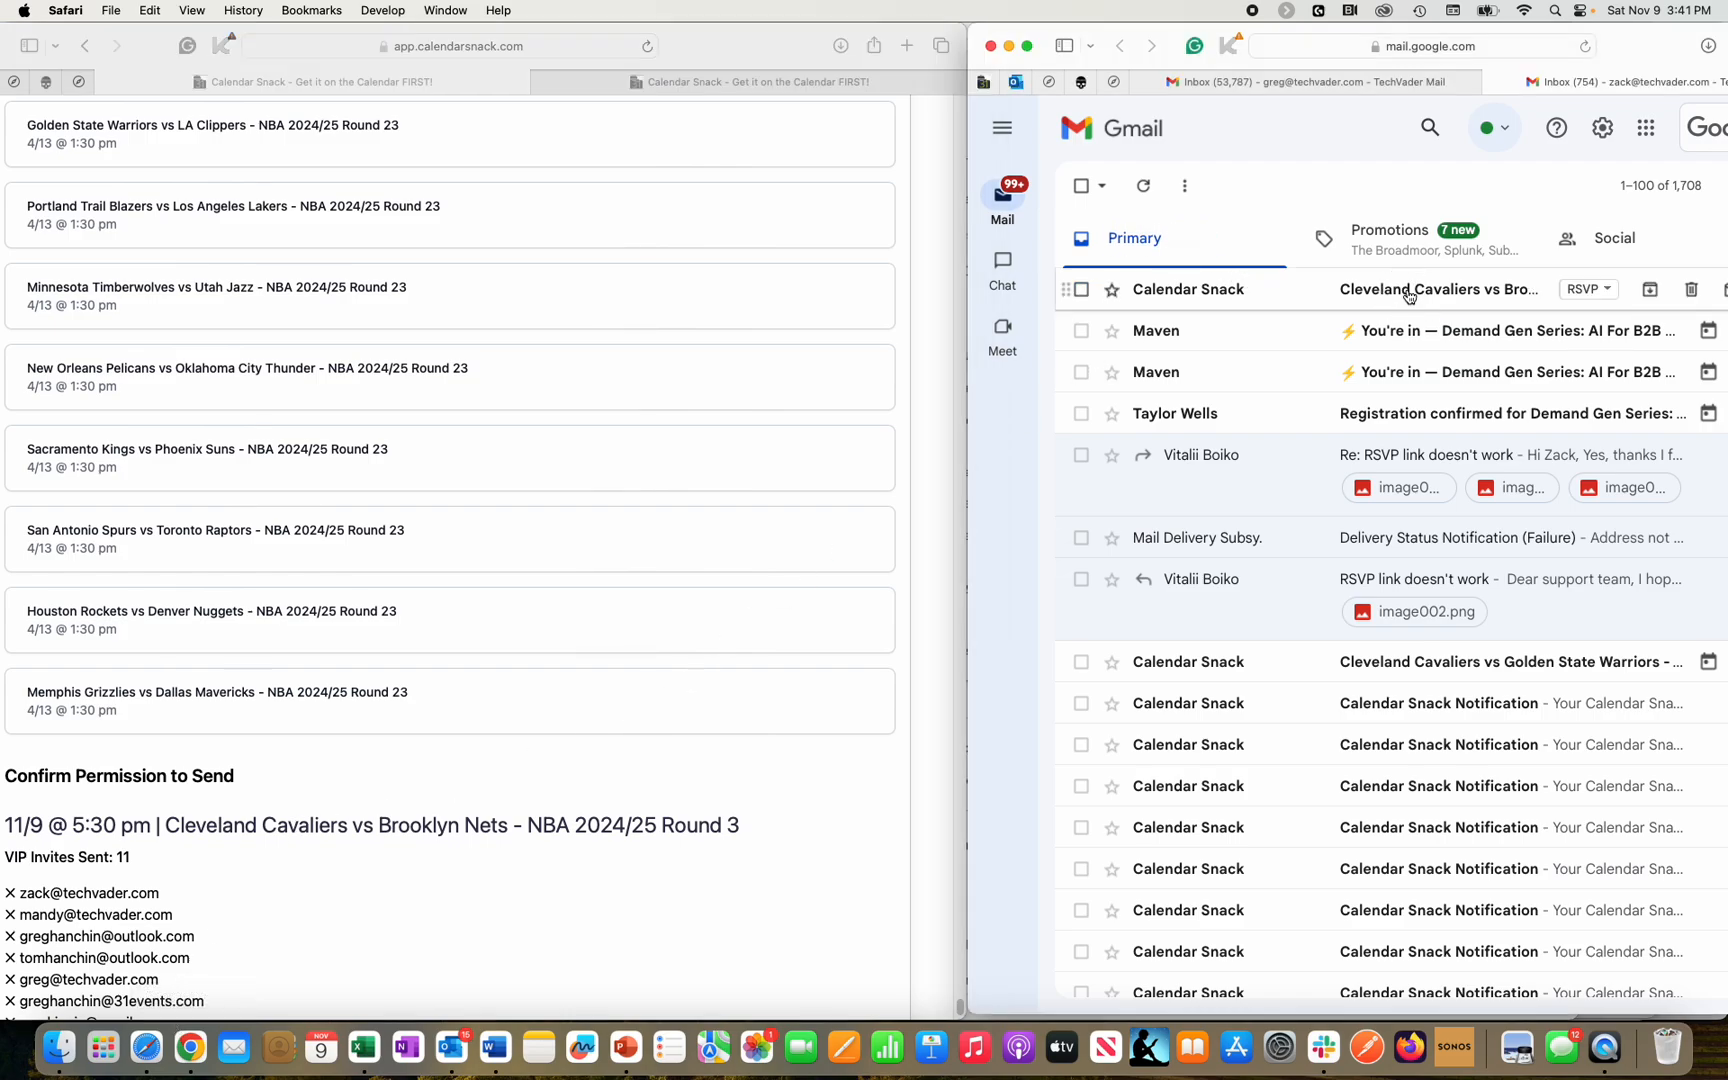
click(1409, 293)
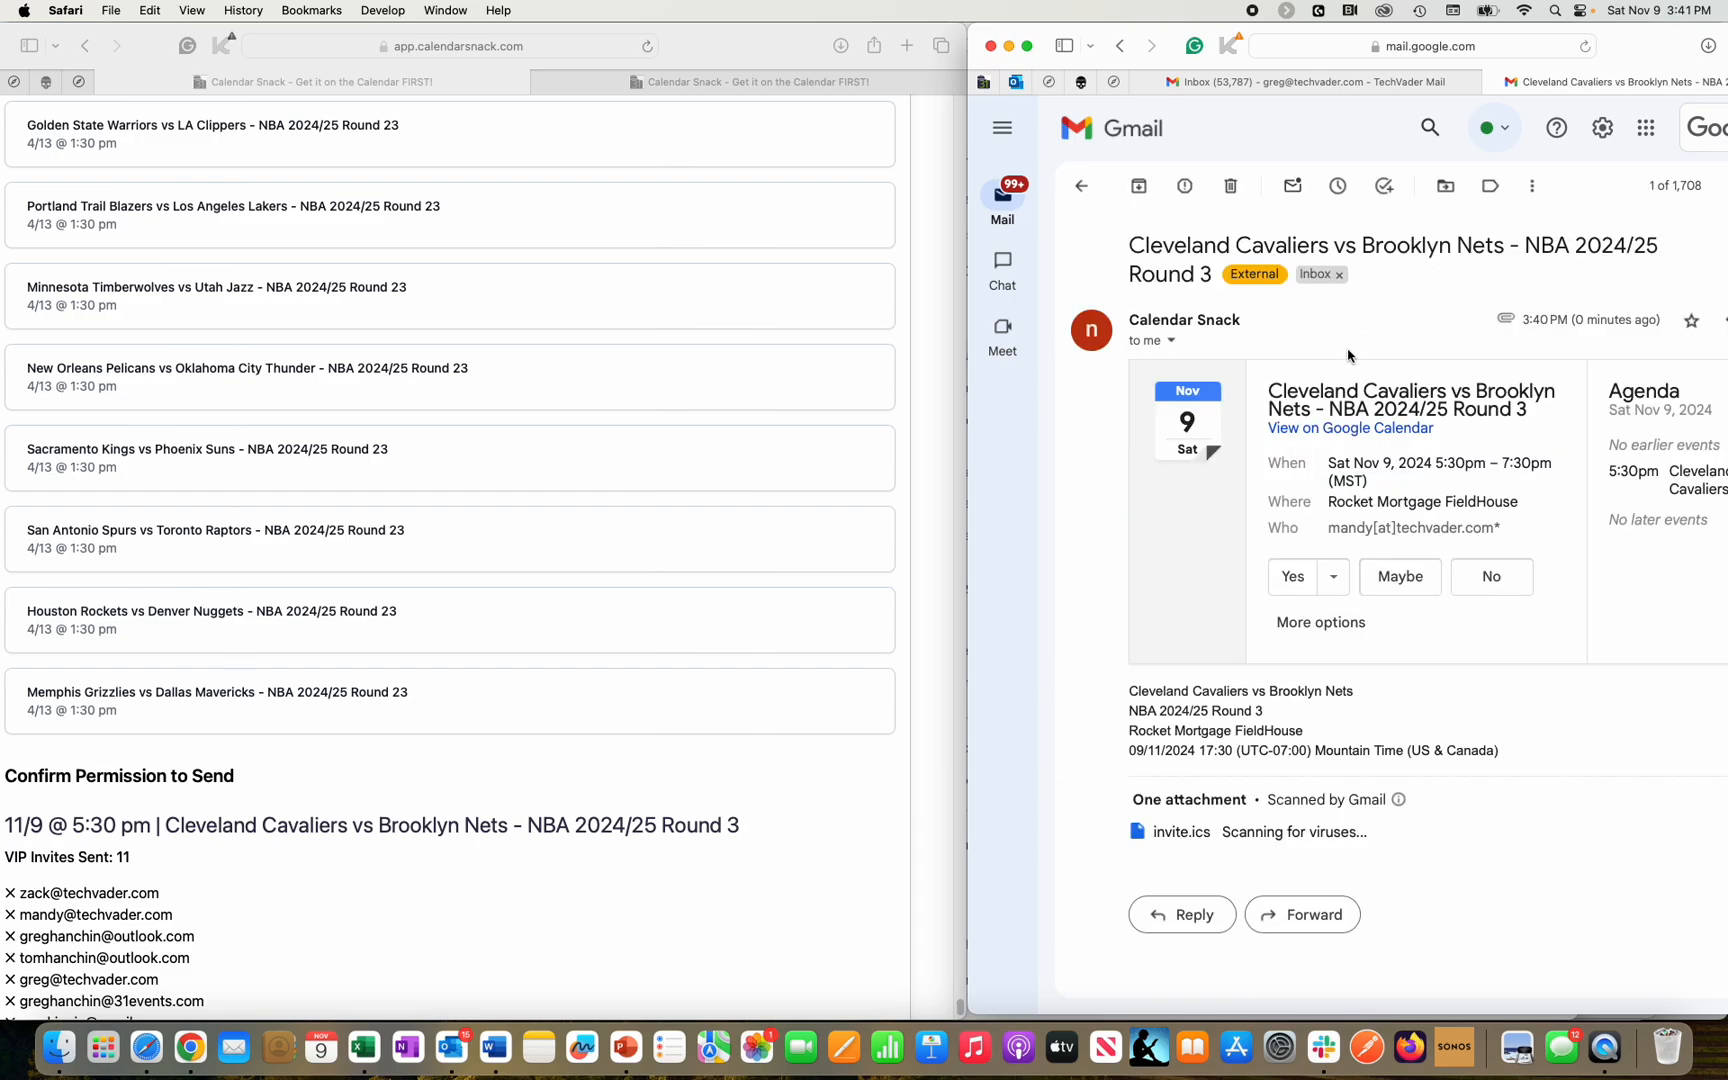
click(1293, 591)
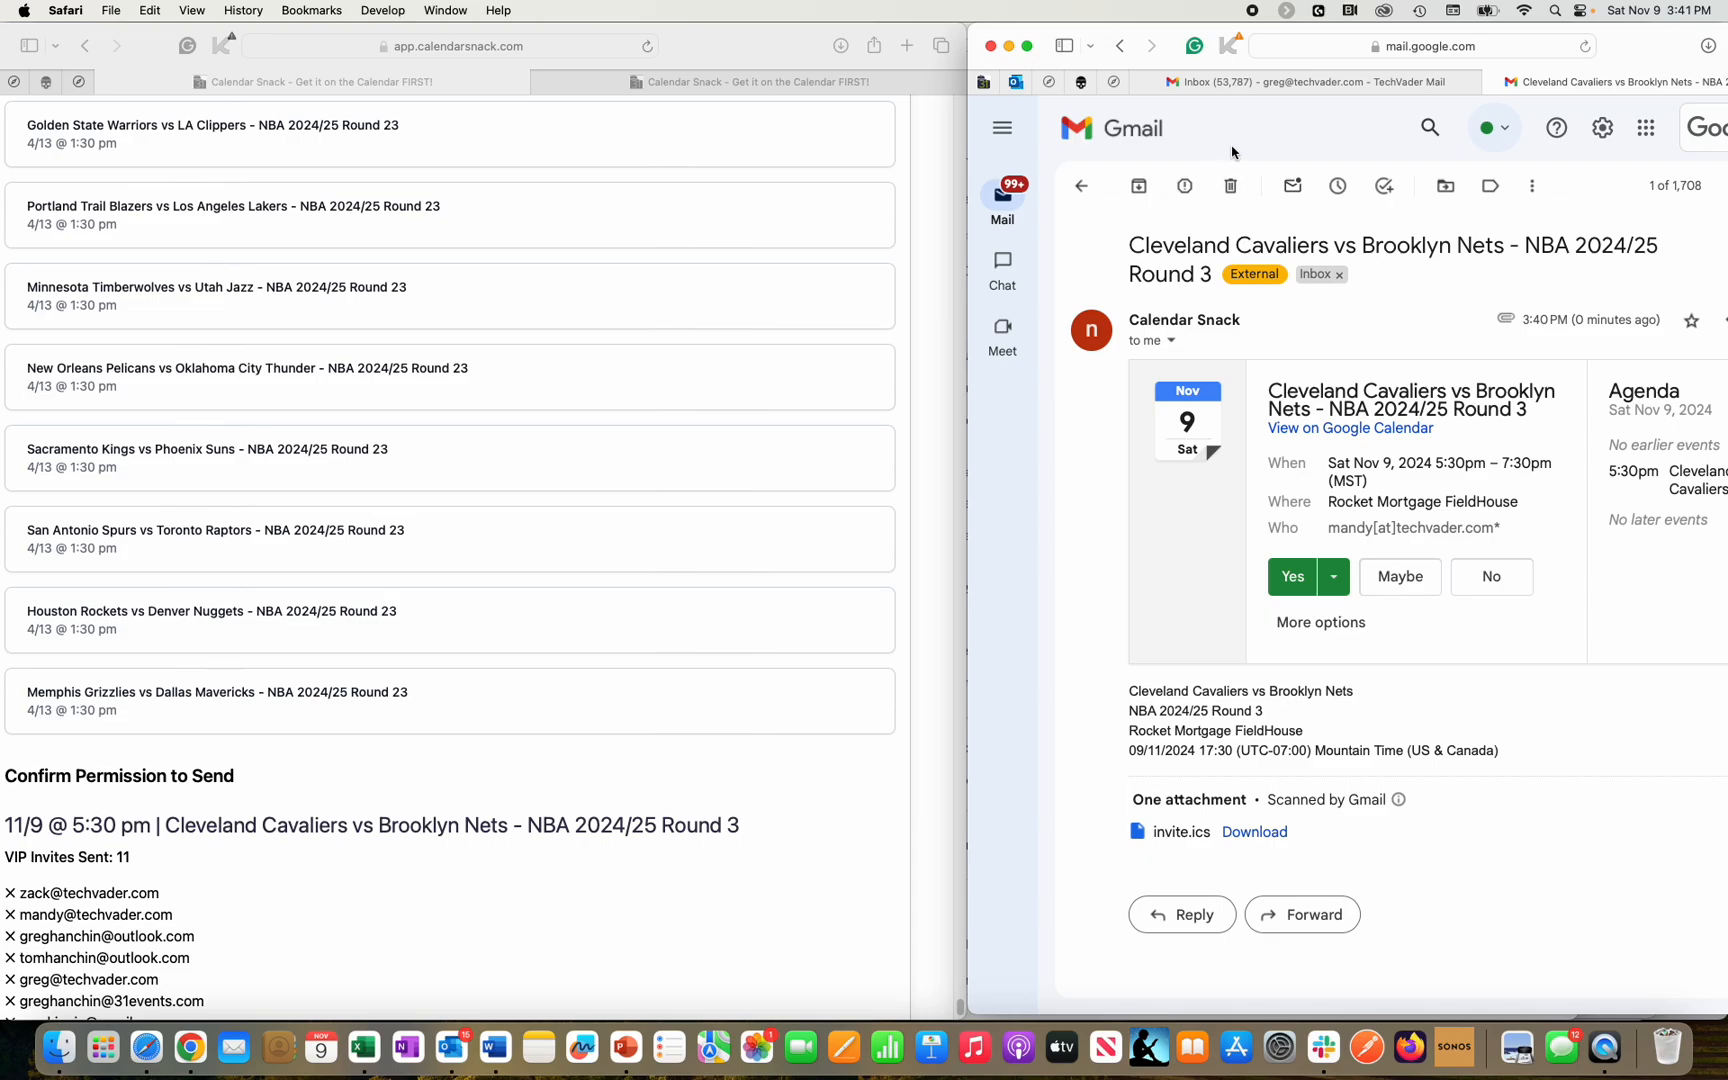
drag(1632, 42, 1525, 44)
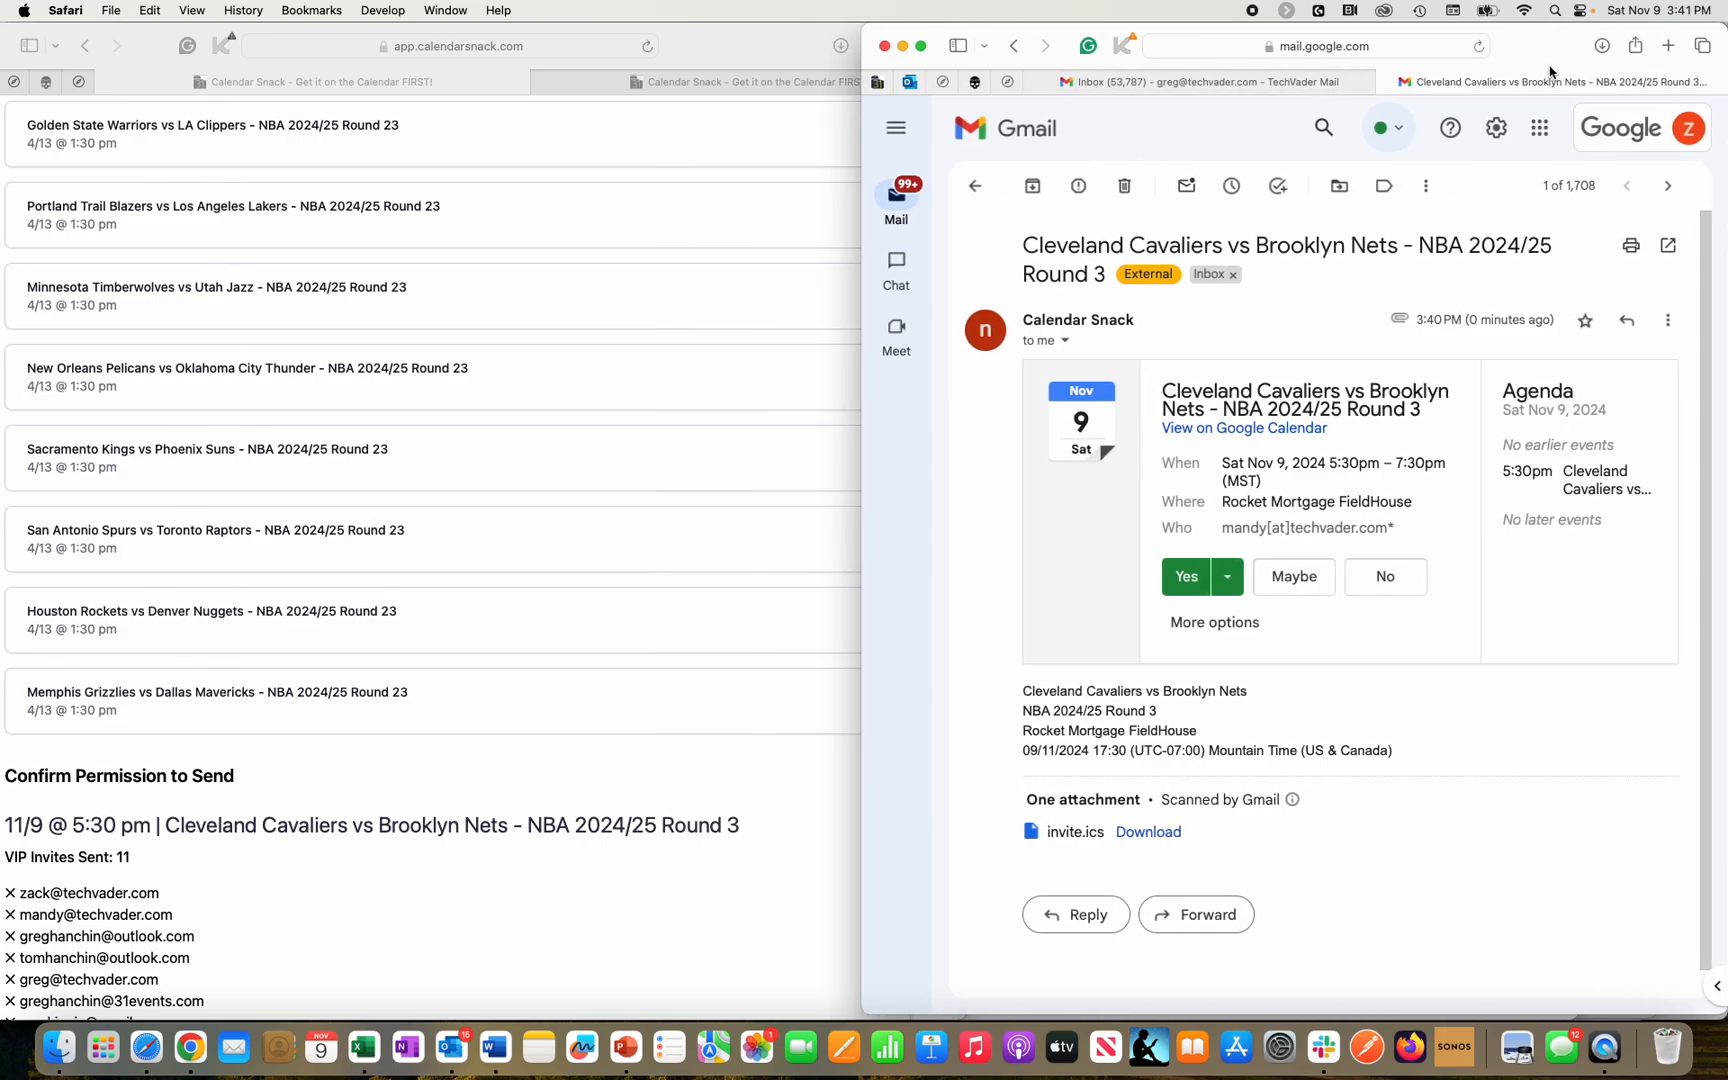
click(1579, 128)
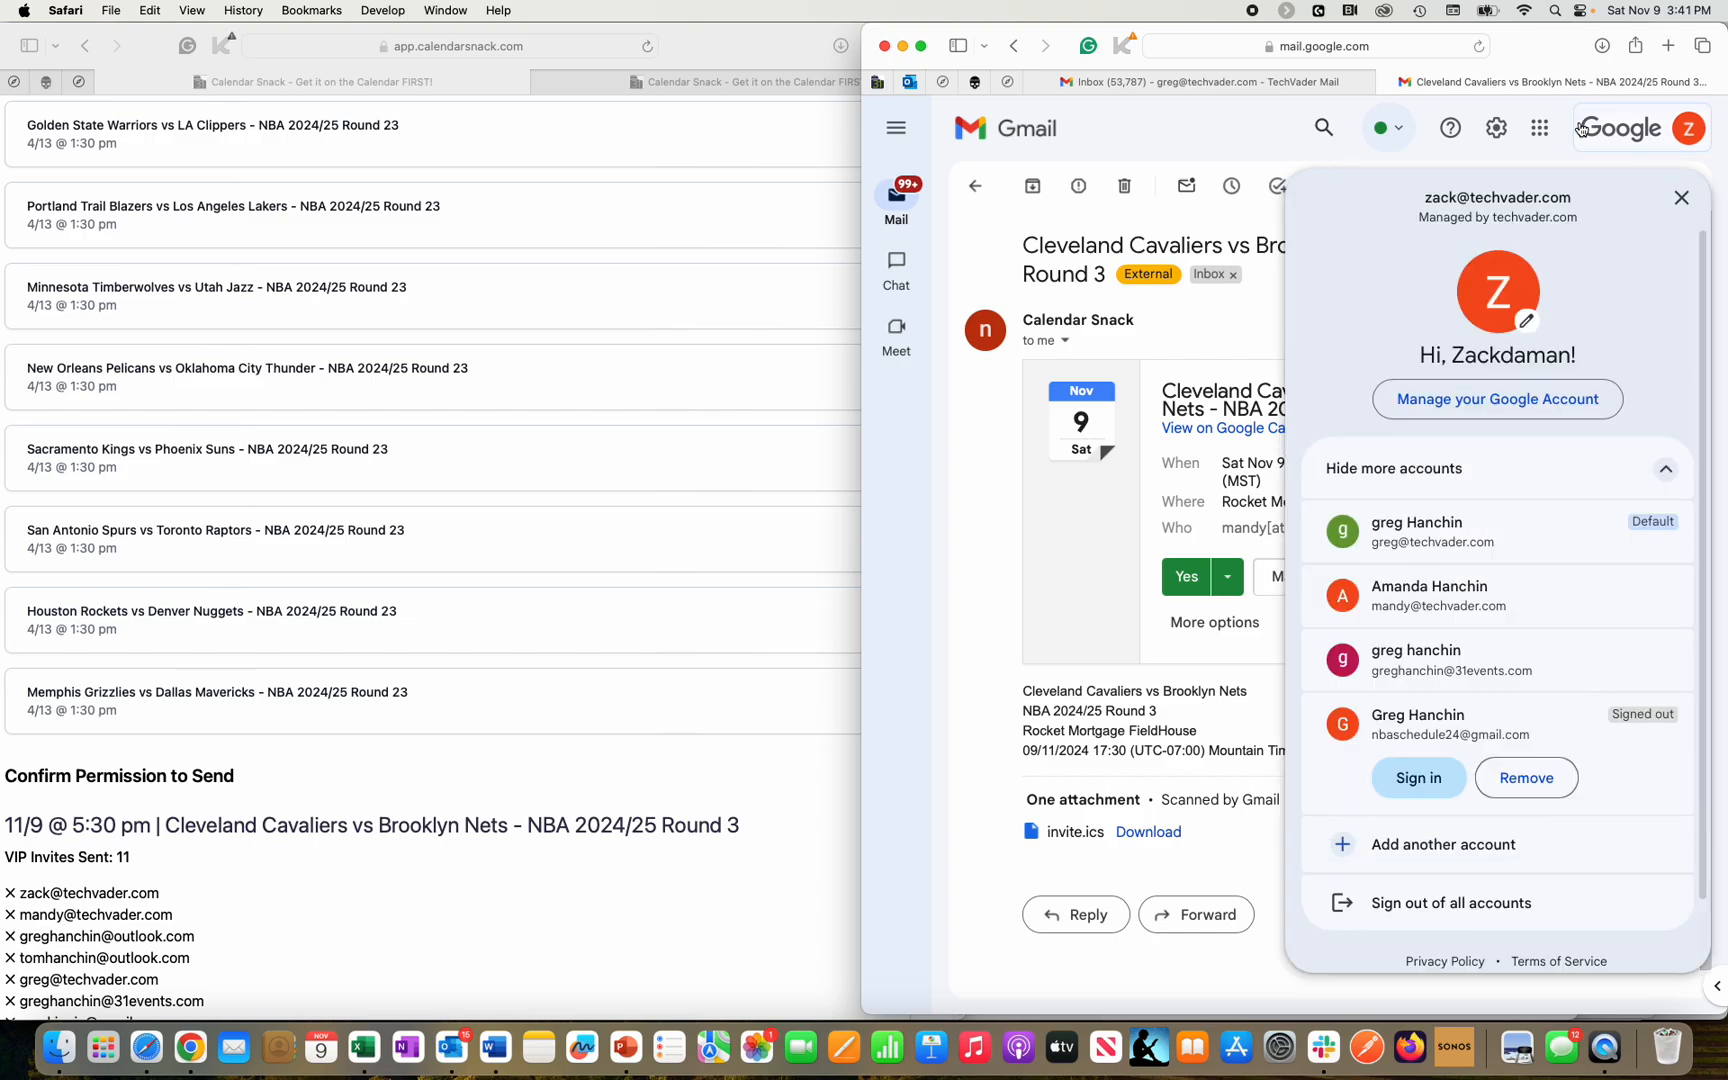
Open the same Cavaliers vs Nets invitation in the other Gmail inbox and answer Yes.
click(1210, 84)
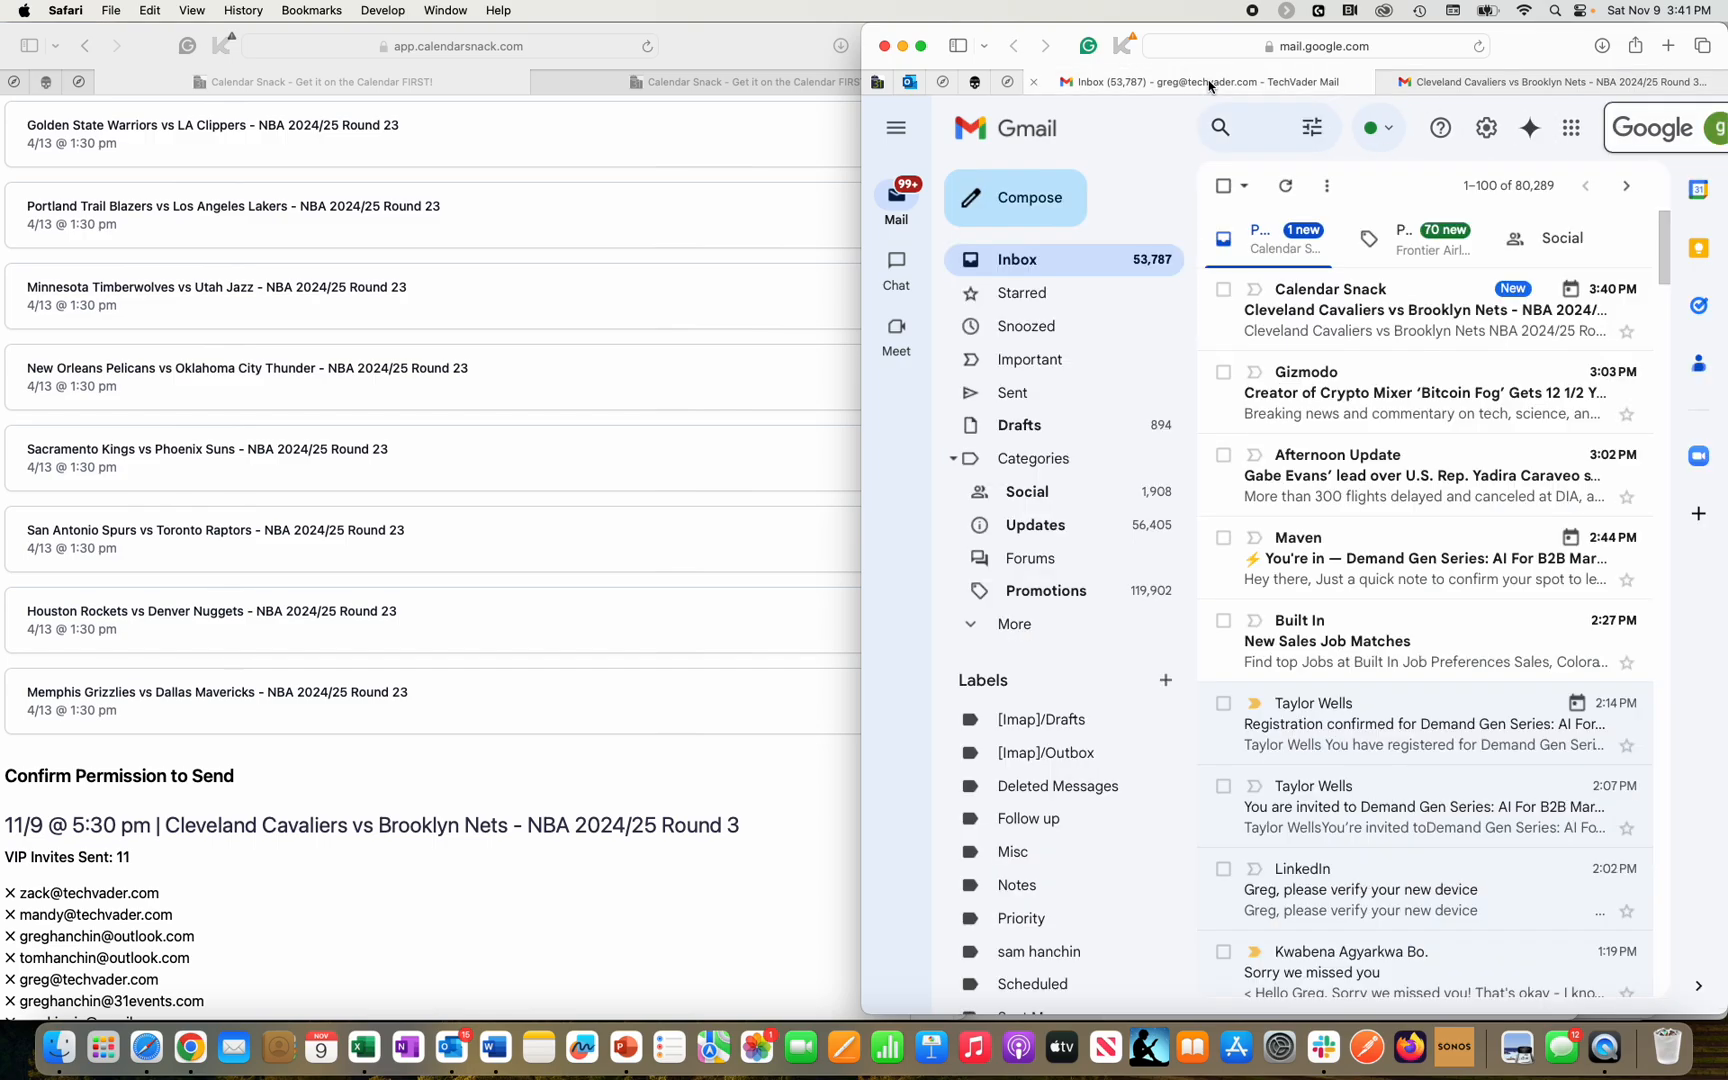
click(1456, 342)
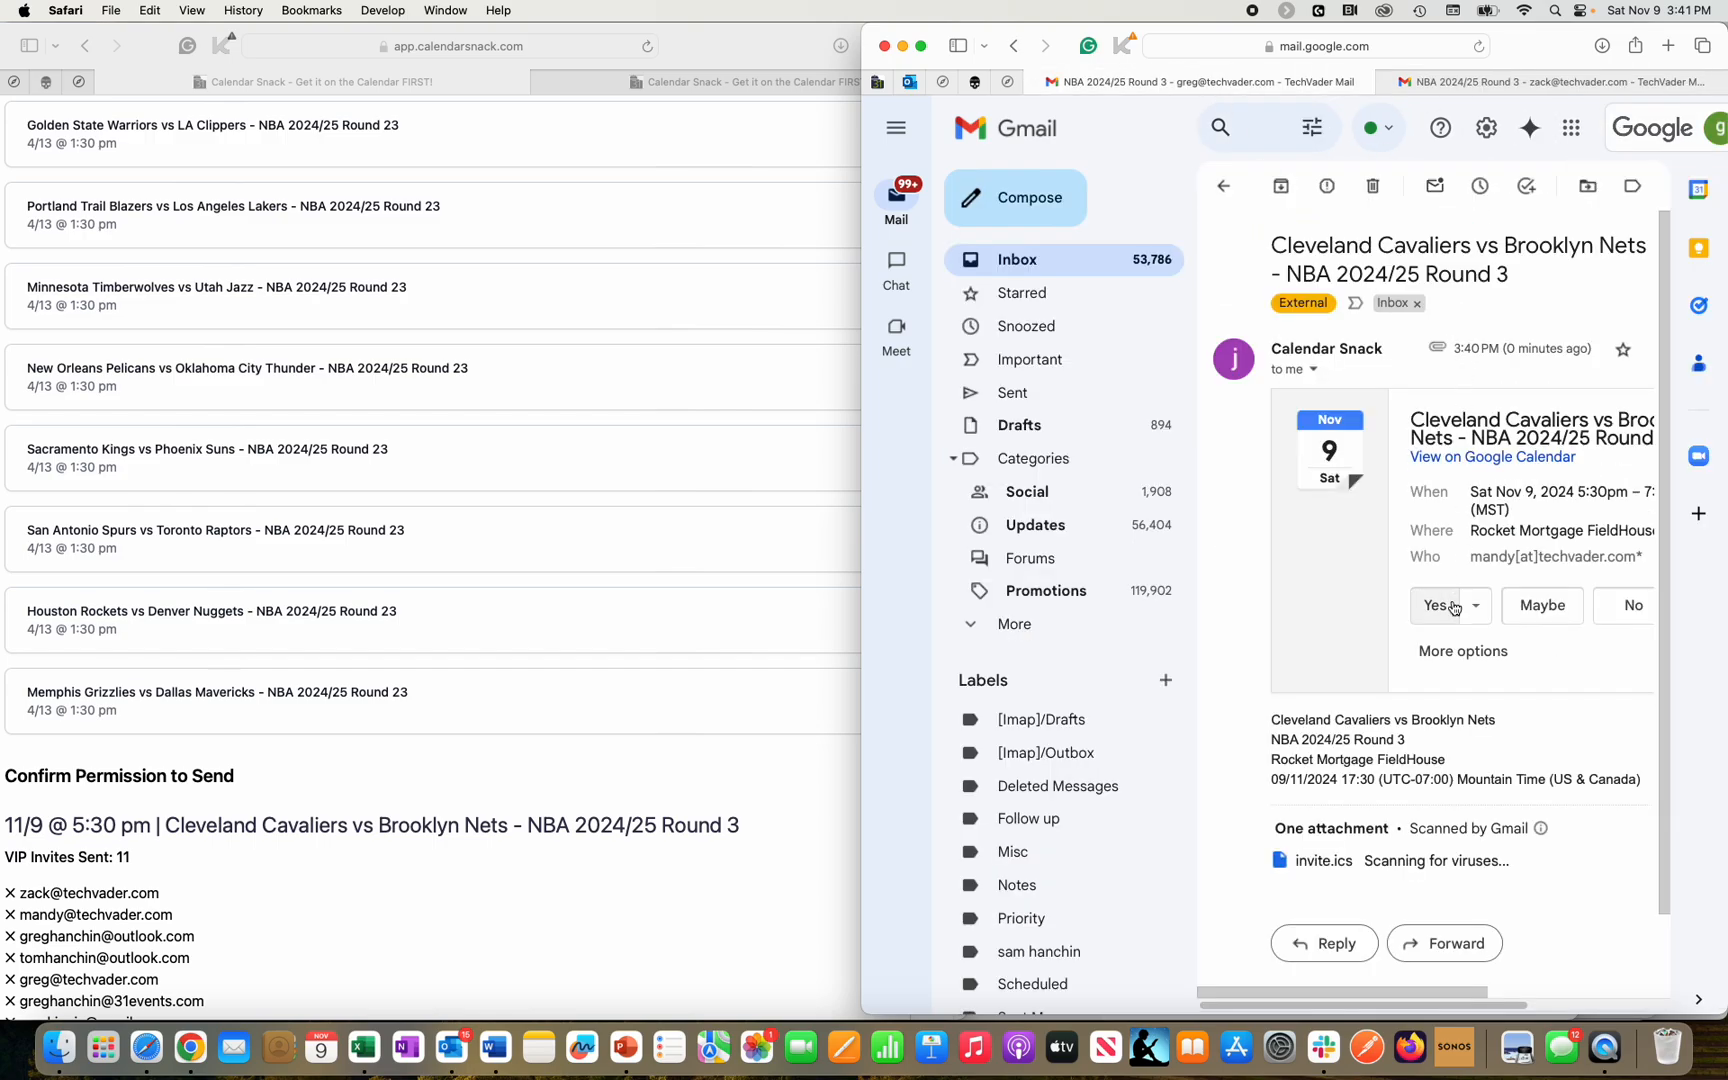
click(1453, 606)
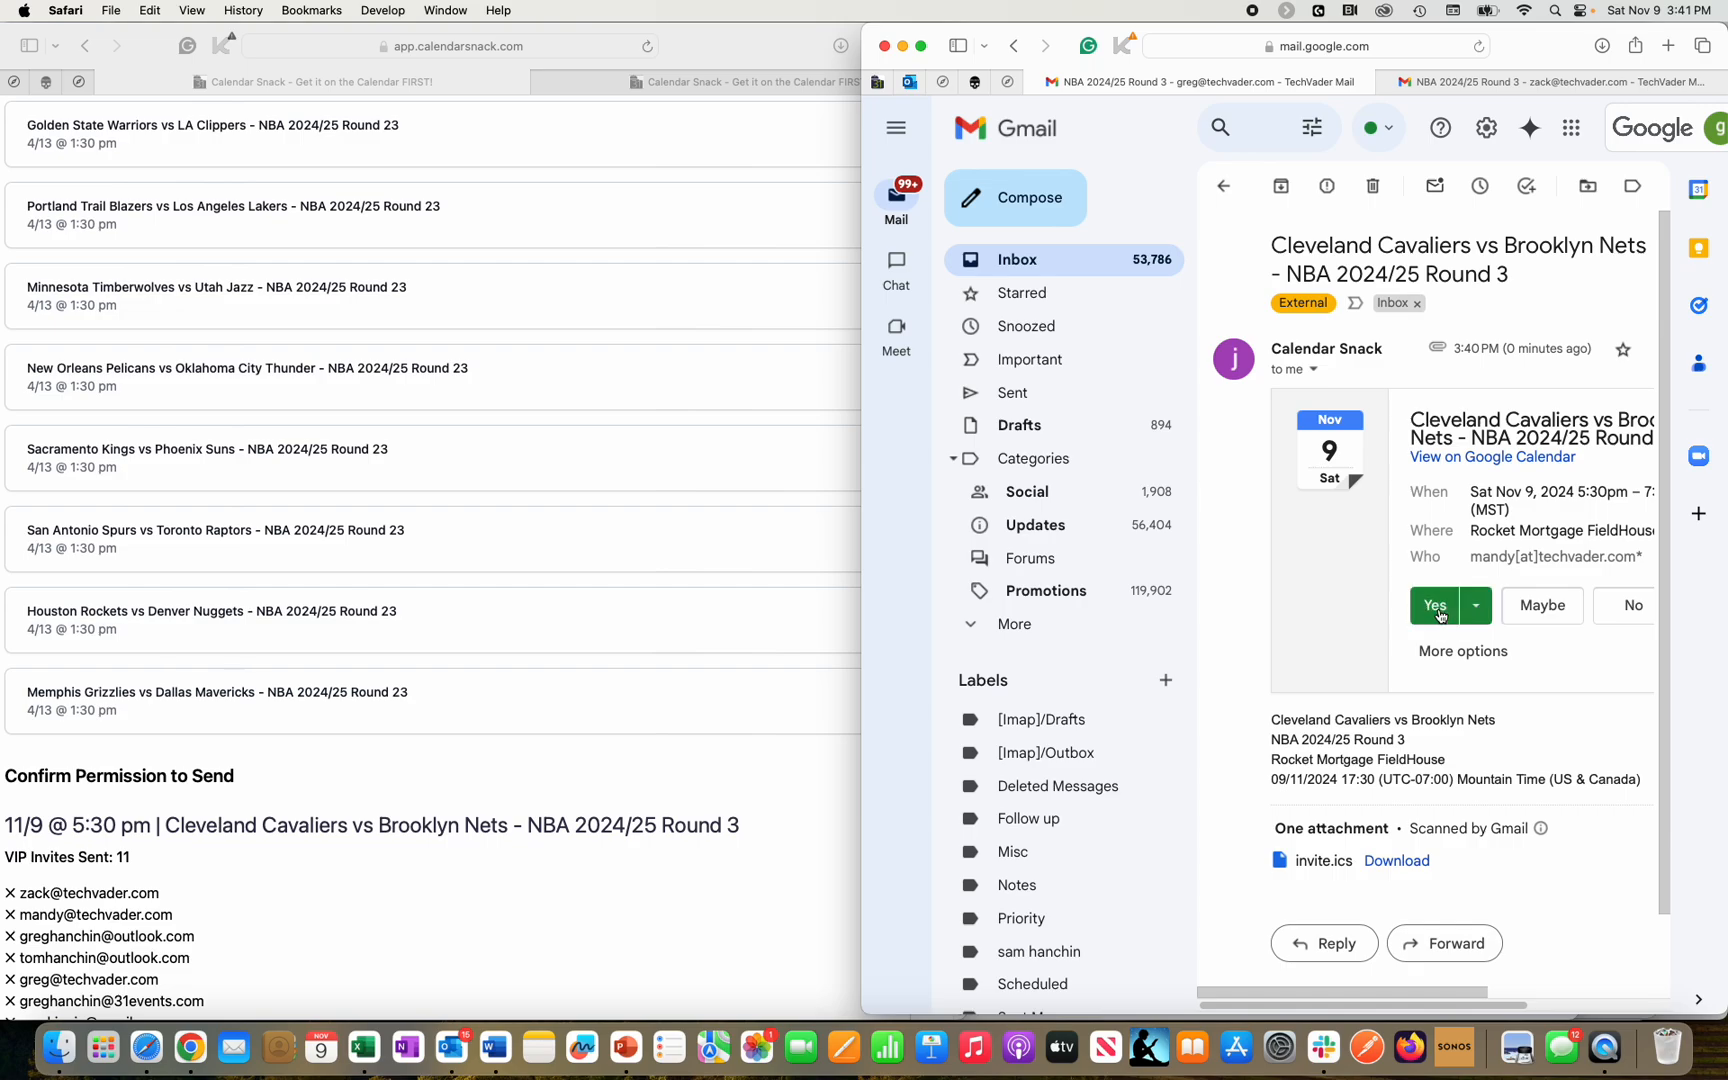
Return to the Calendar Snack dashboard, view the upcoming events, and examine the invitation and RSVP figures for Cavaliers vs Nets.
click(701, 297)
scroll(330, 270, up, 10)
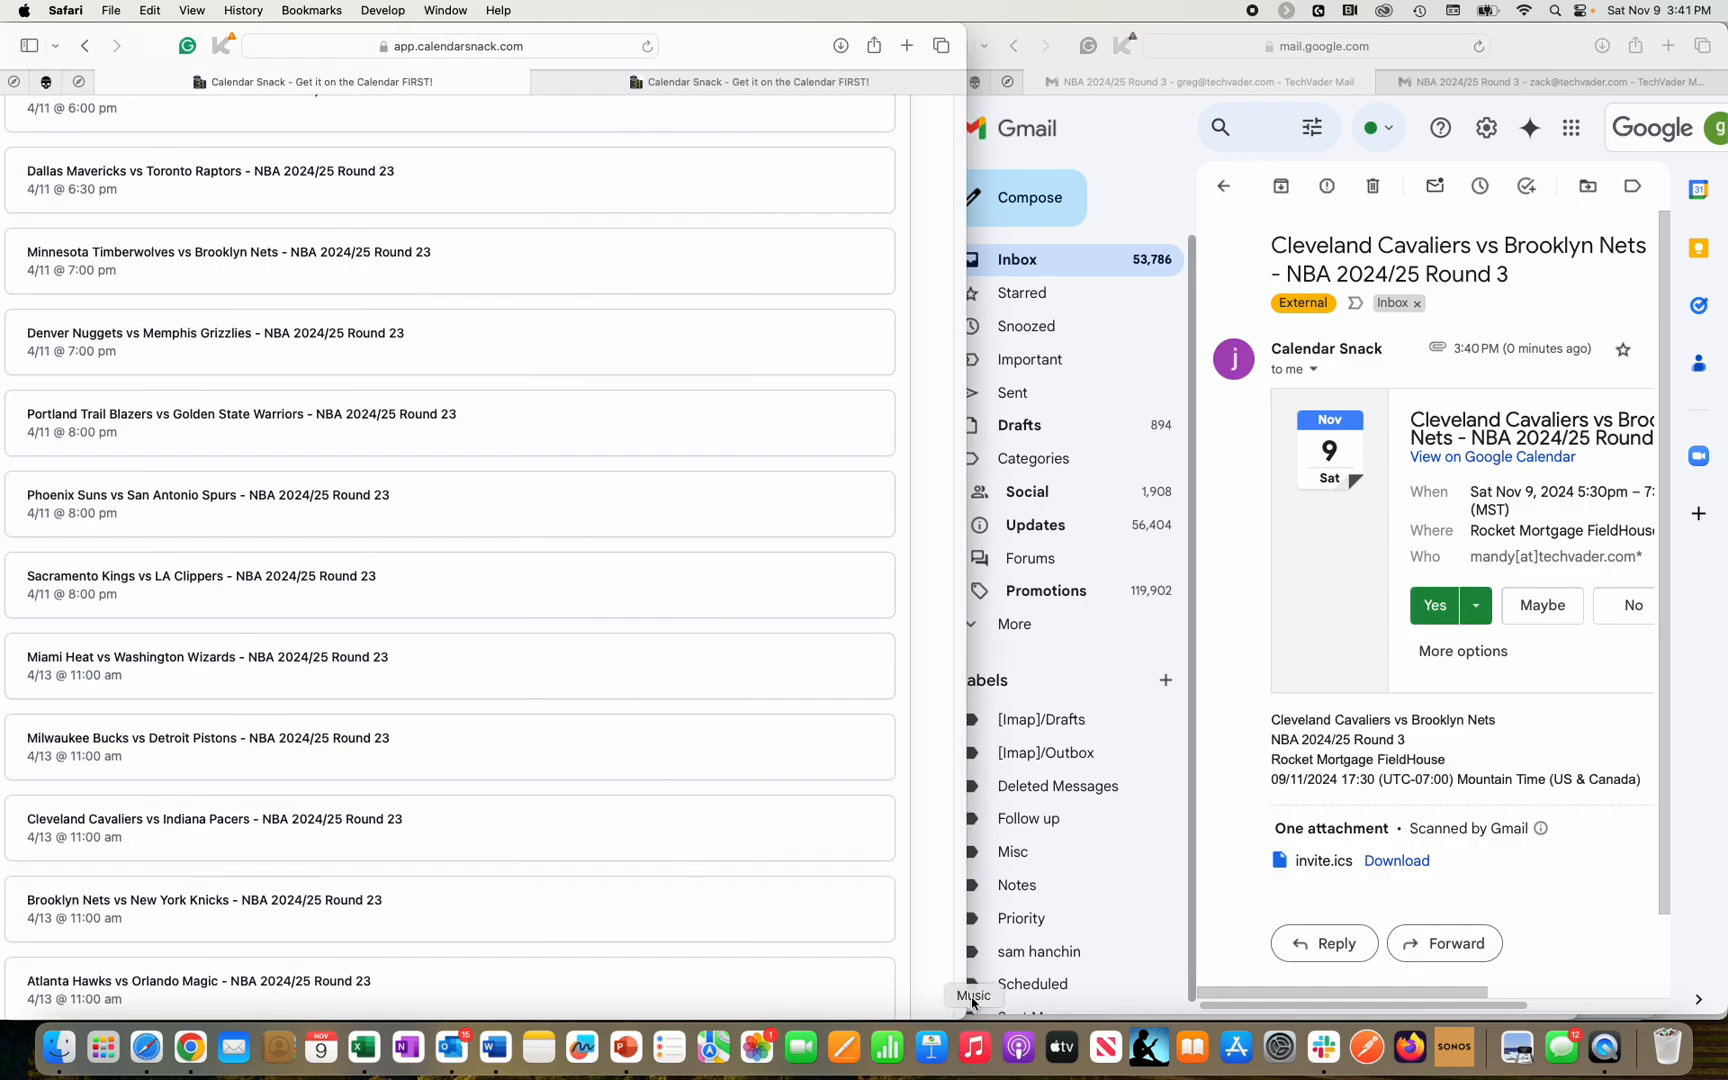
drag(960, 995, 979, 93)
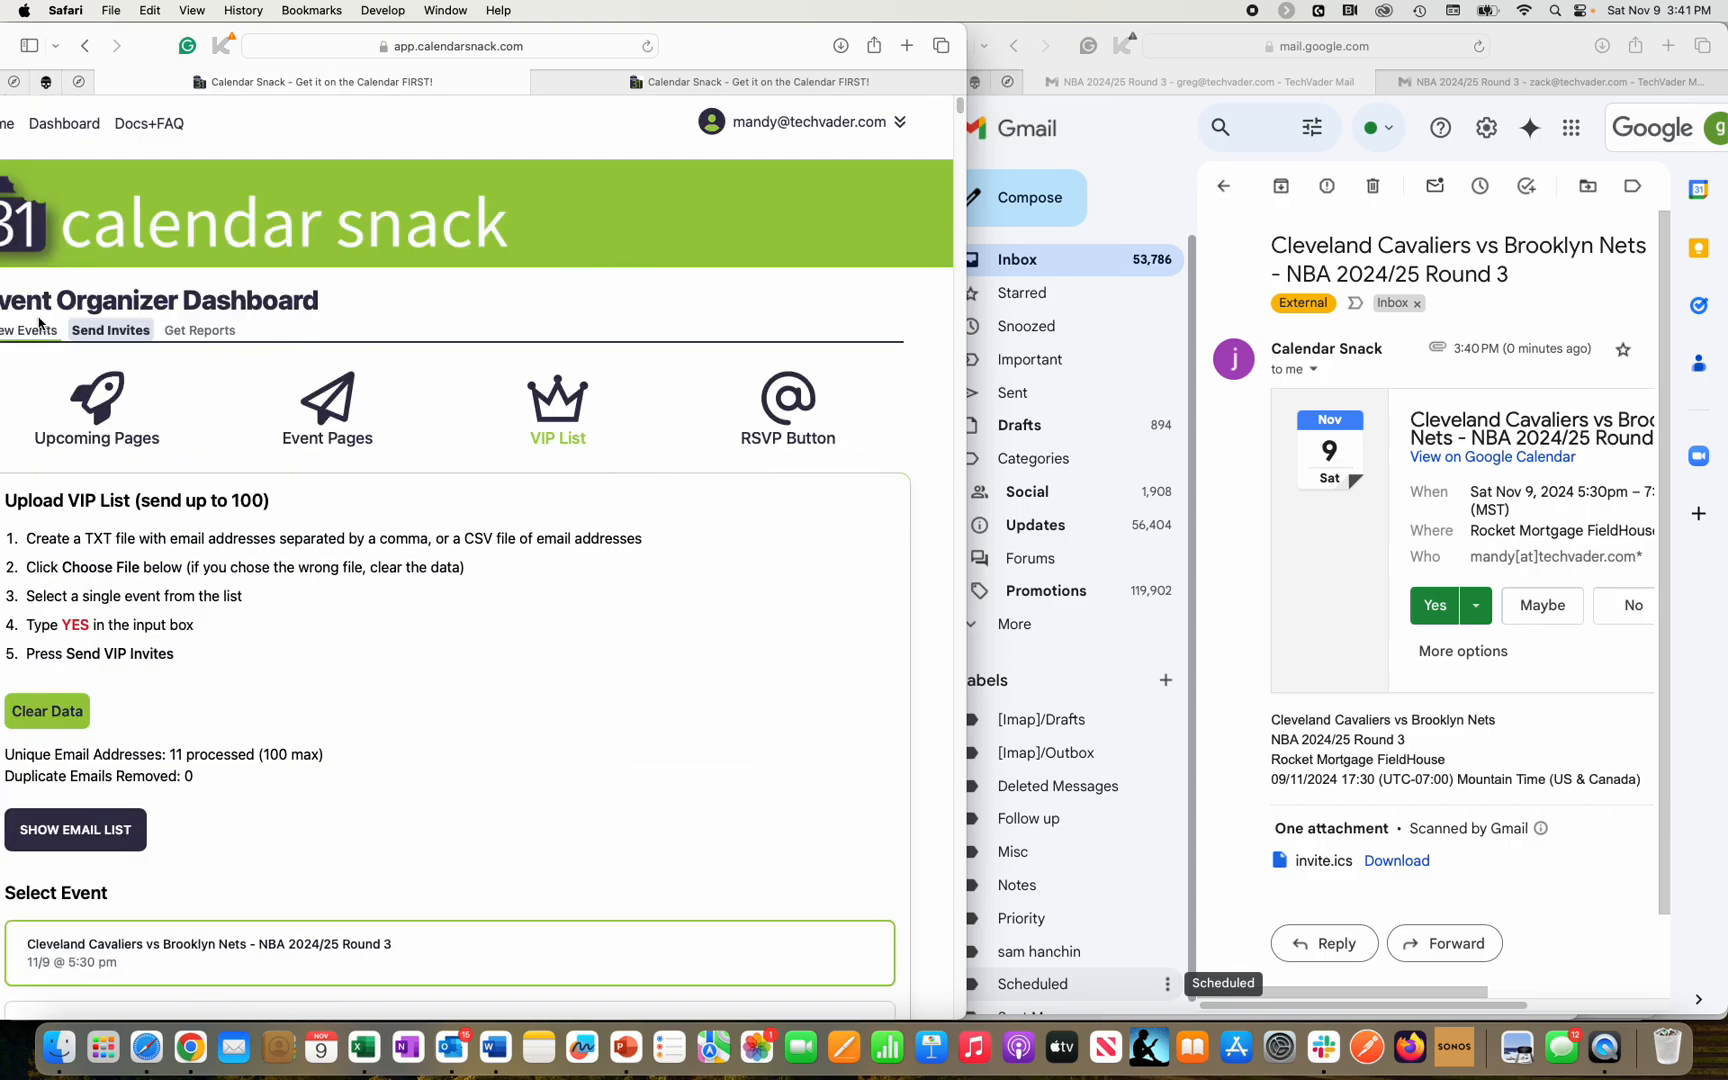
click(40, 324)
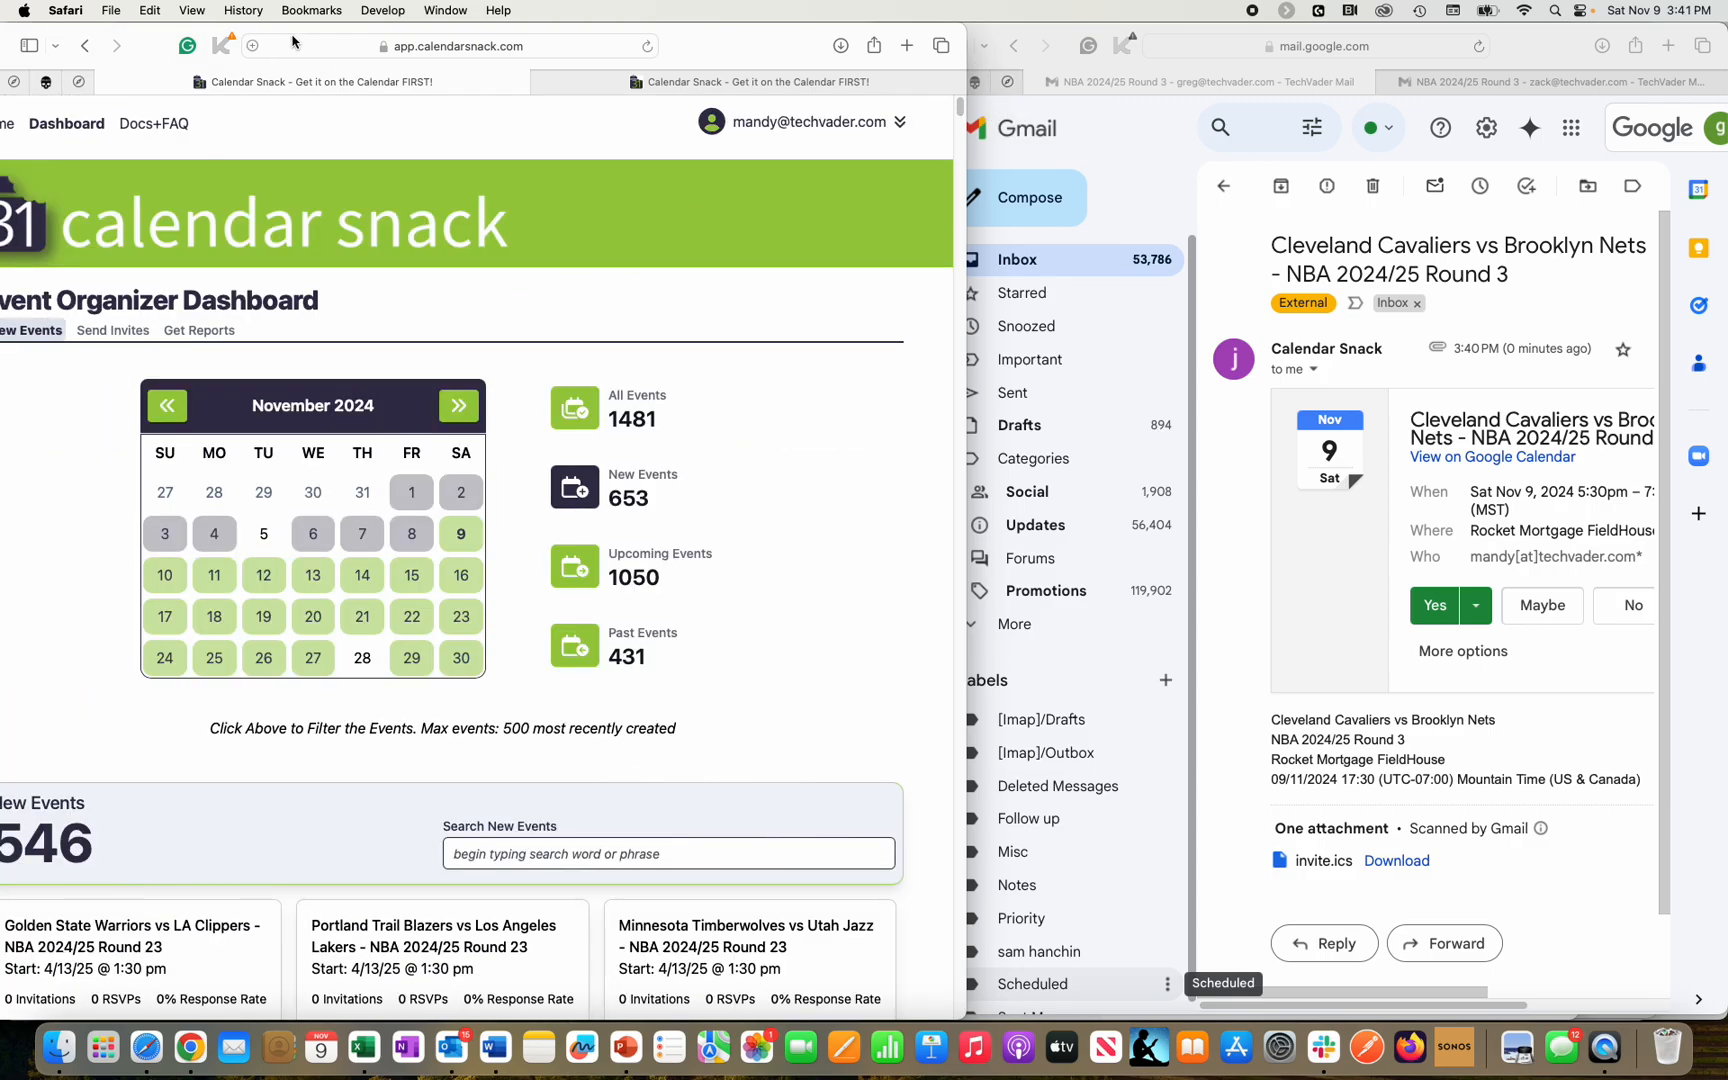
drag(140, 47, 181, 40)
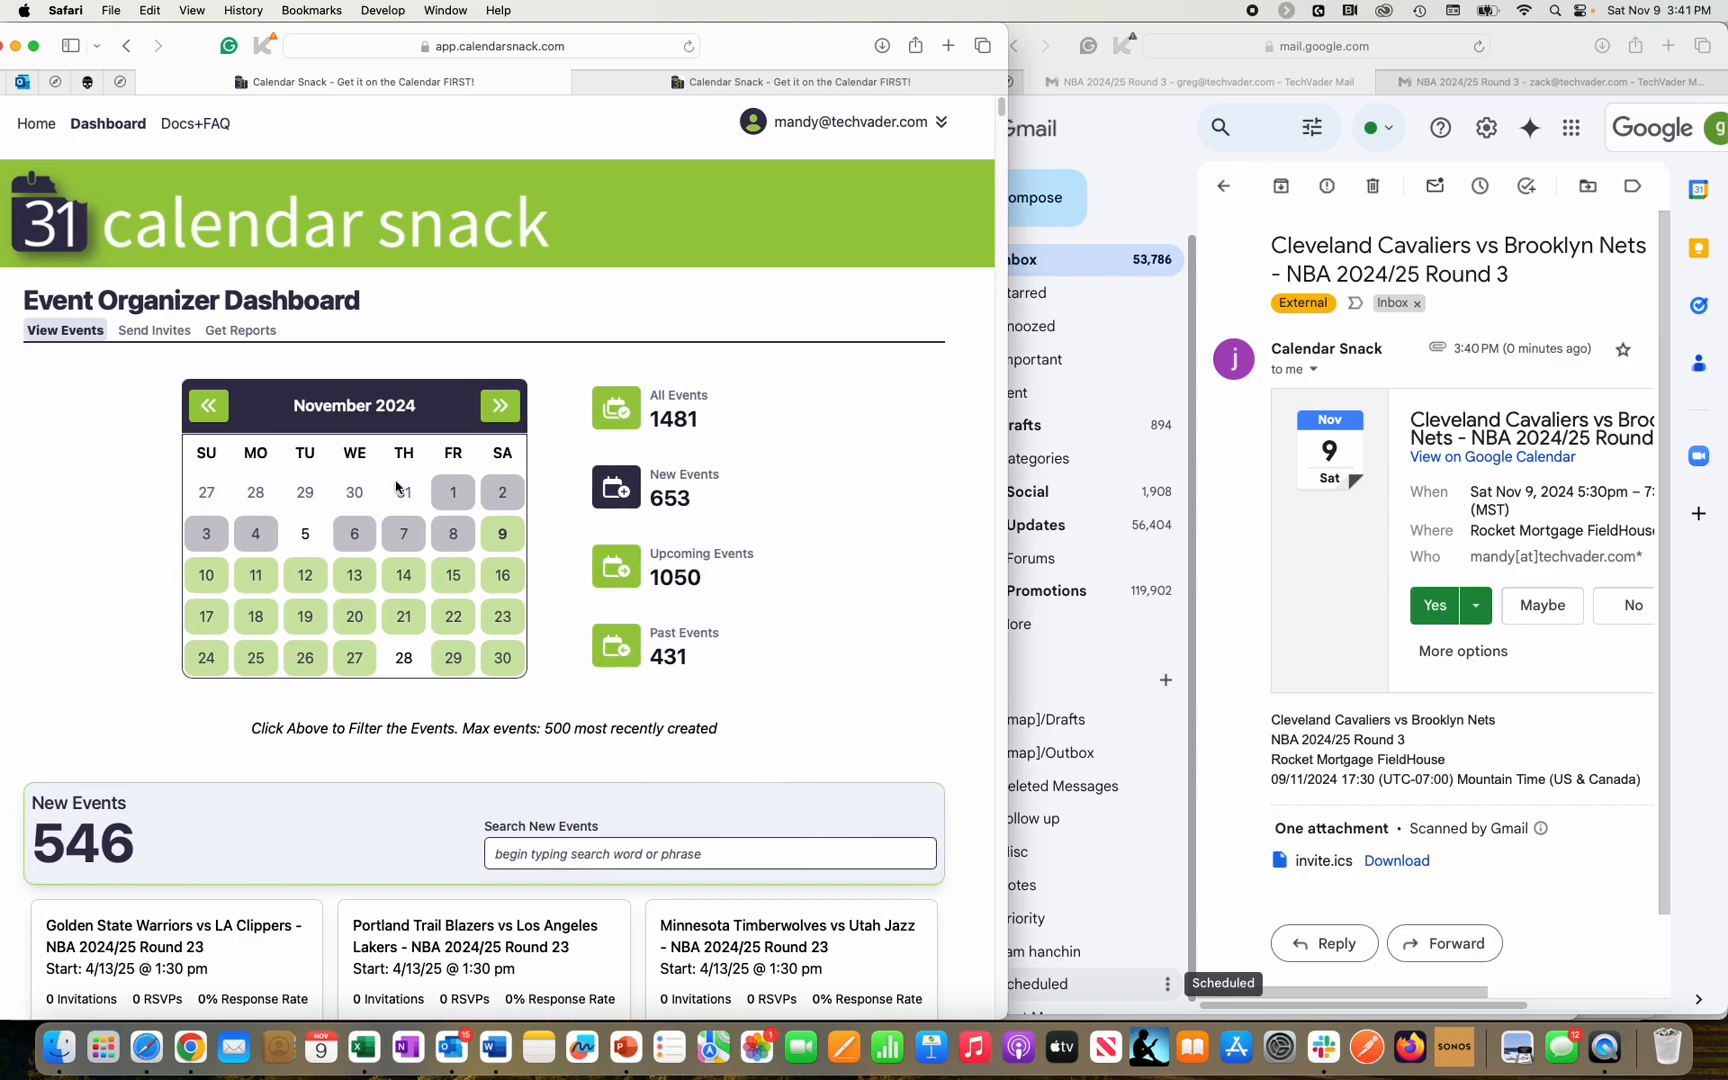
click(620, 559)
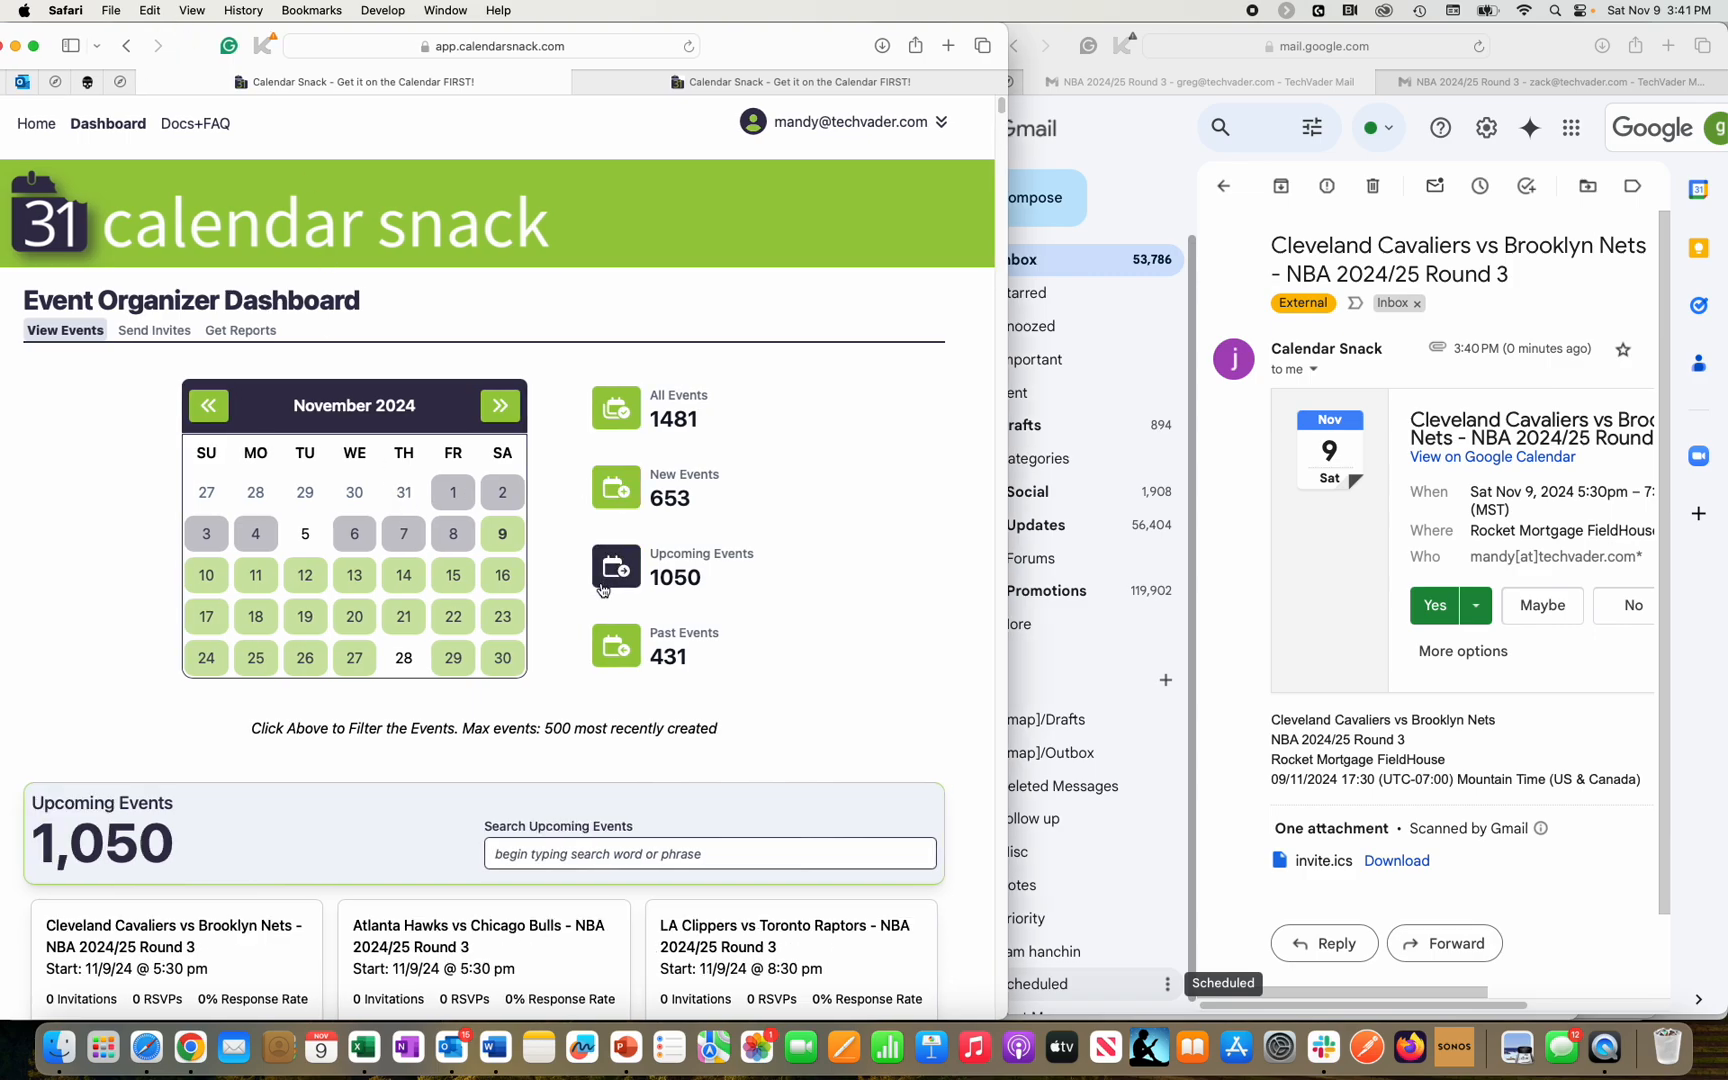
scroll(509, 627, down, 5)
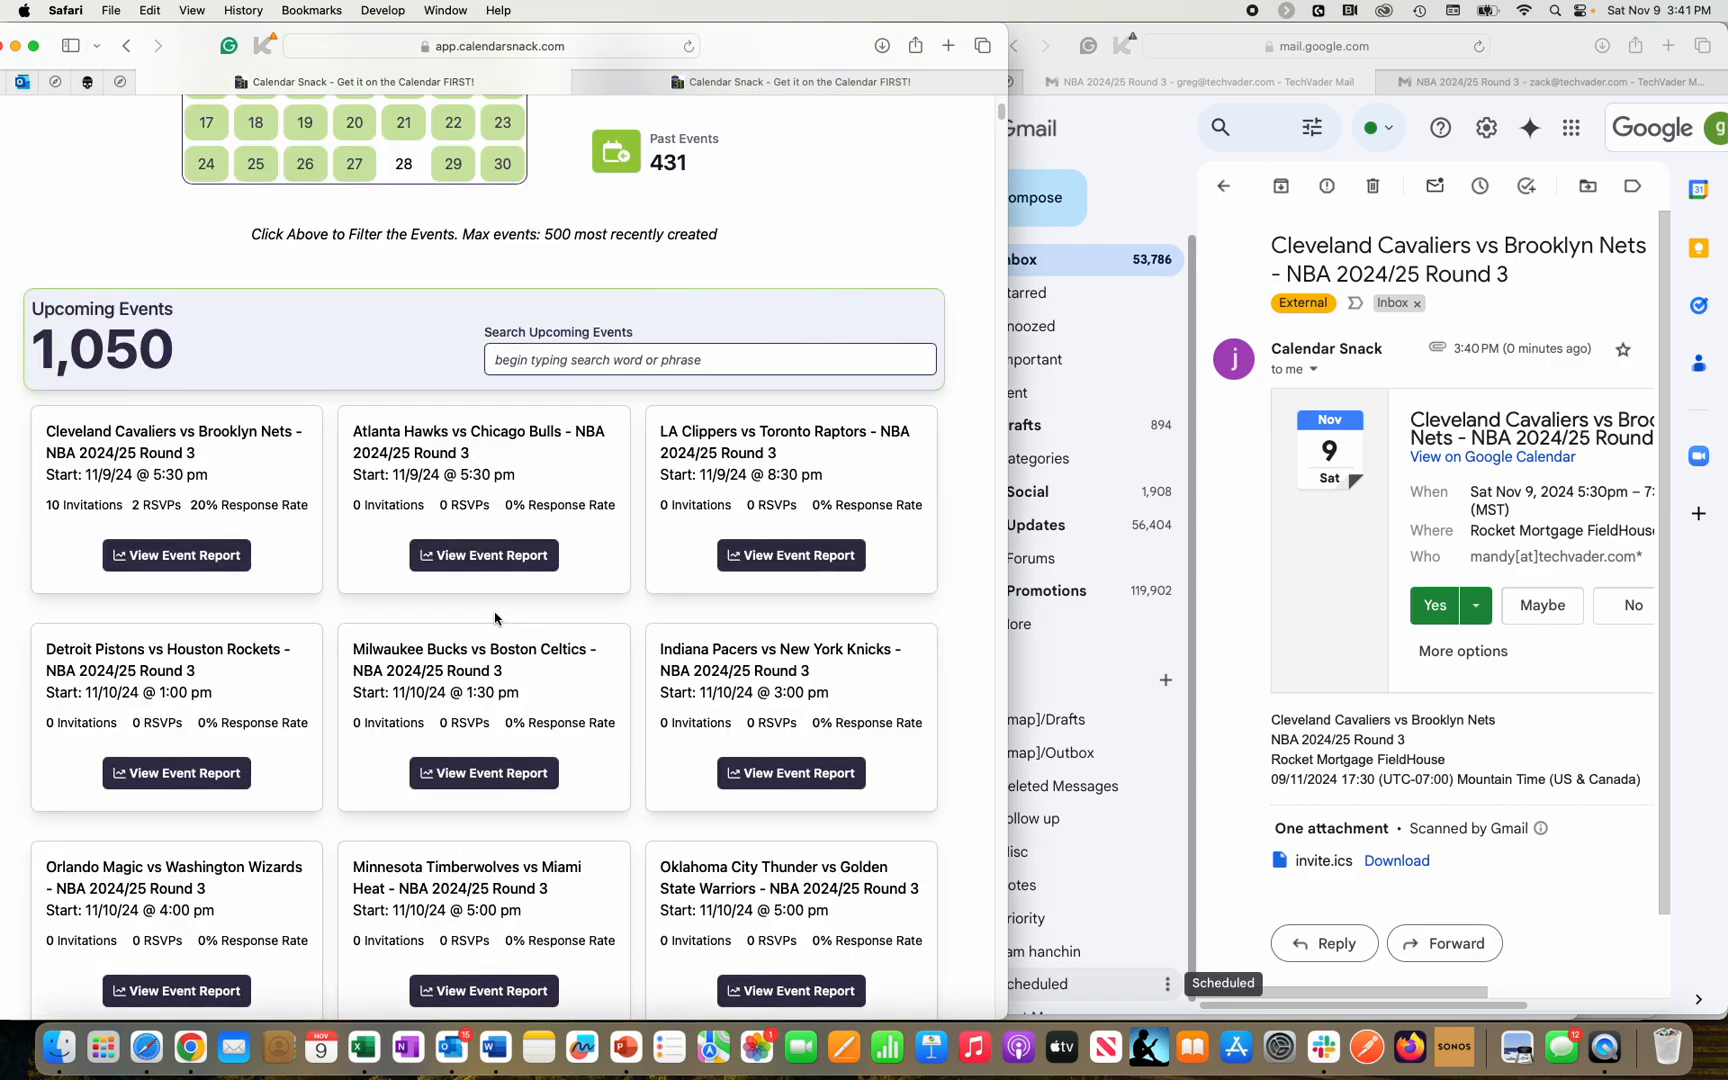
Open the event report for Cavaliers vs Nets, review its event details, and reload the page to update the invite and RSVP figures.
click(196, 561)
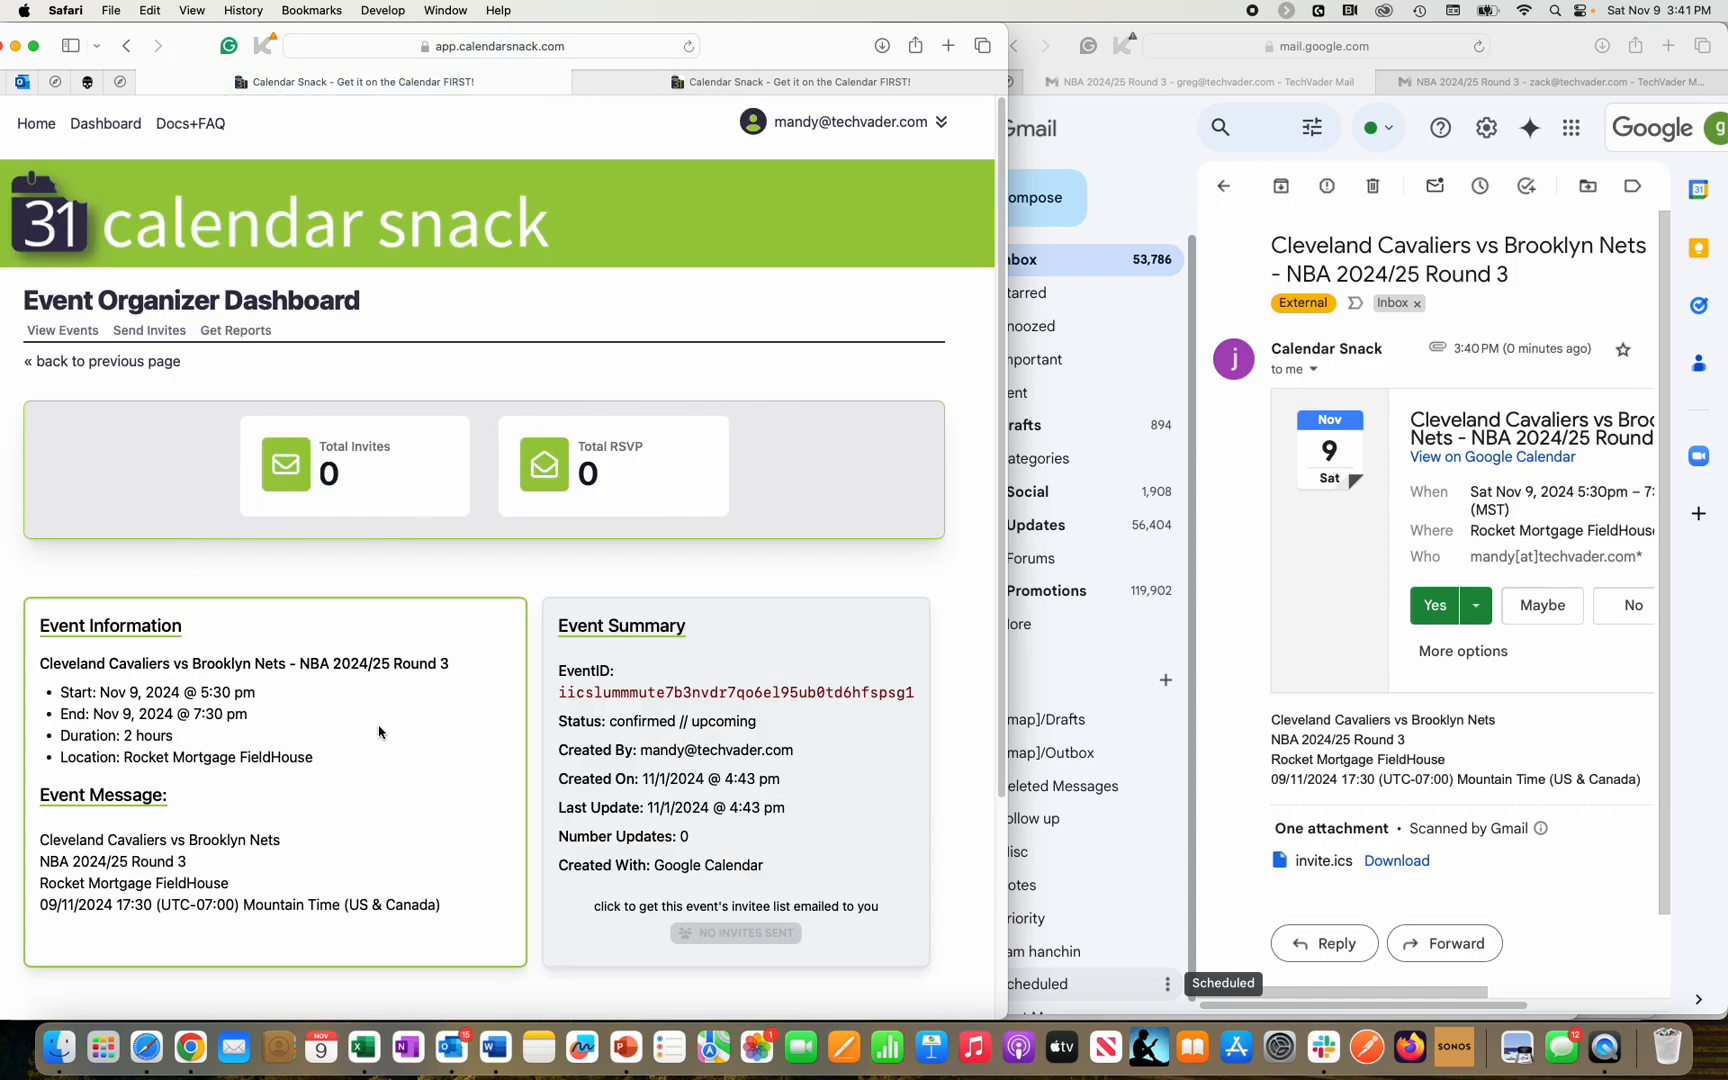
scroll(379, 732, down, 5)
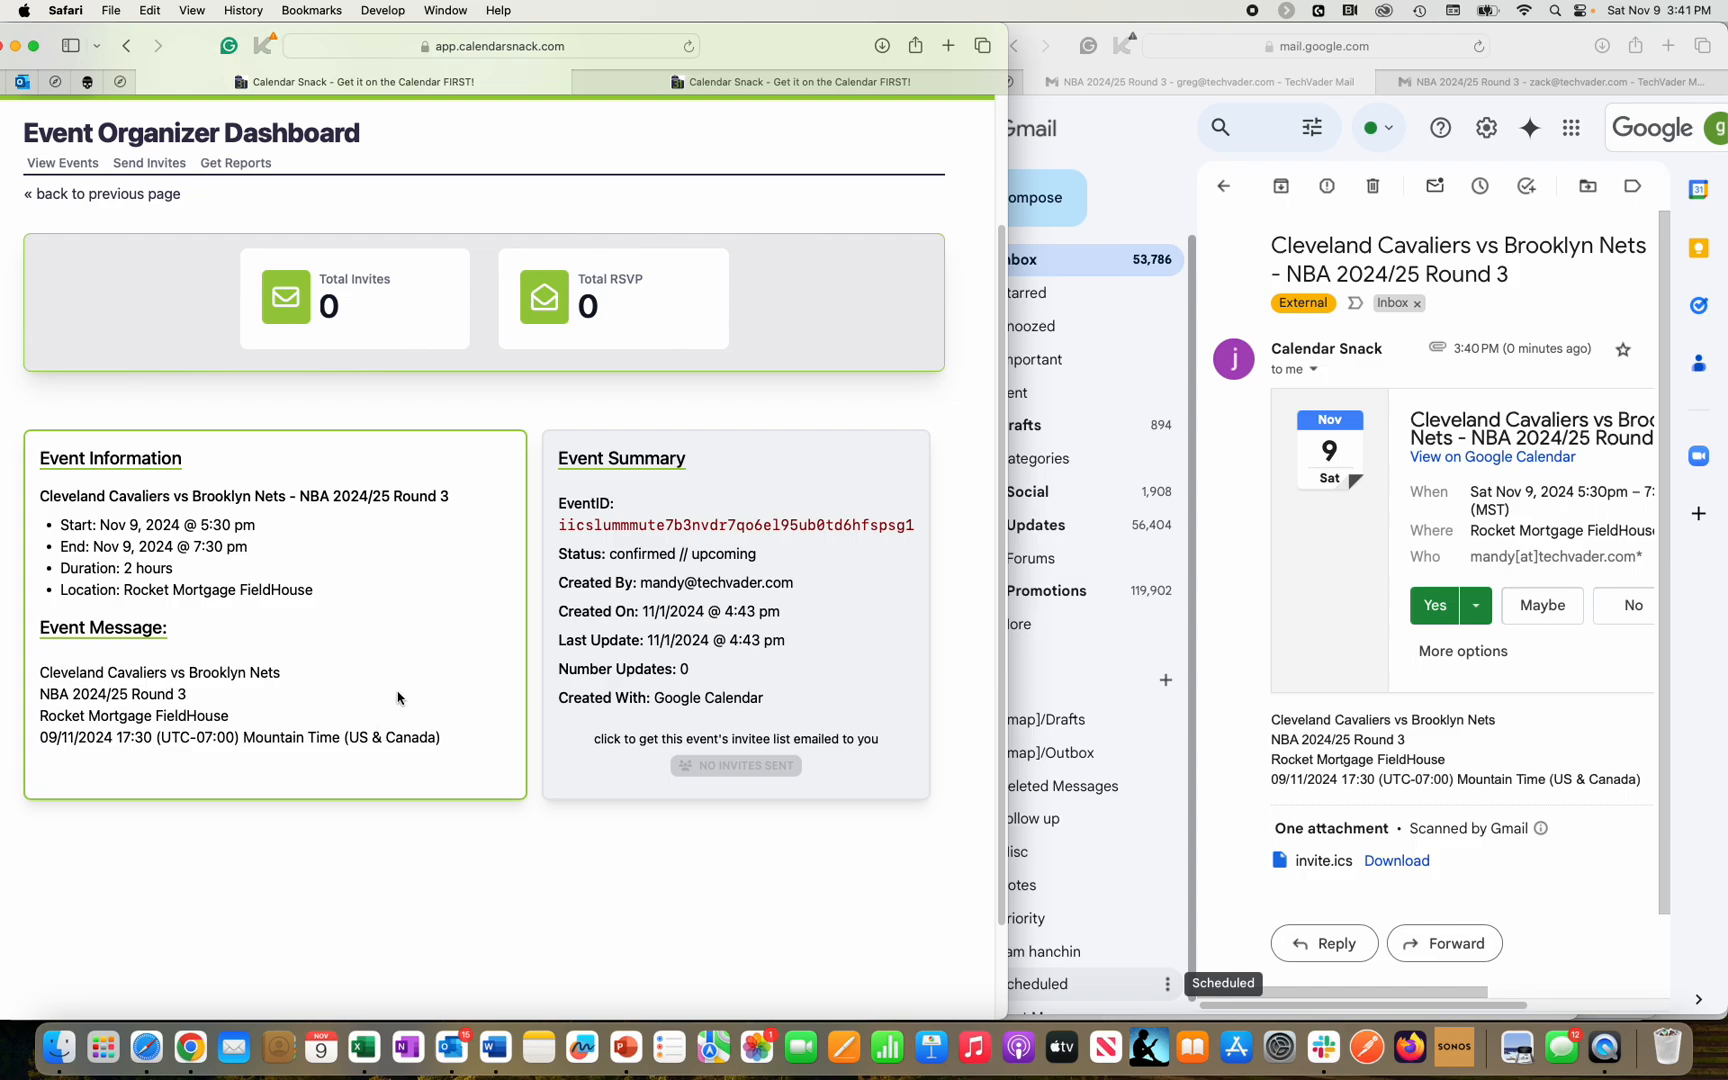
scroll(370, 462, up, 5)
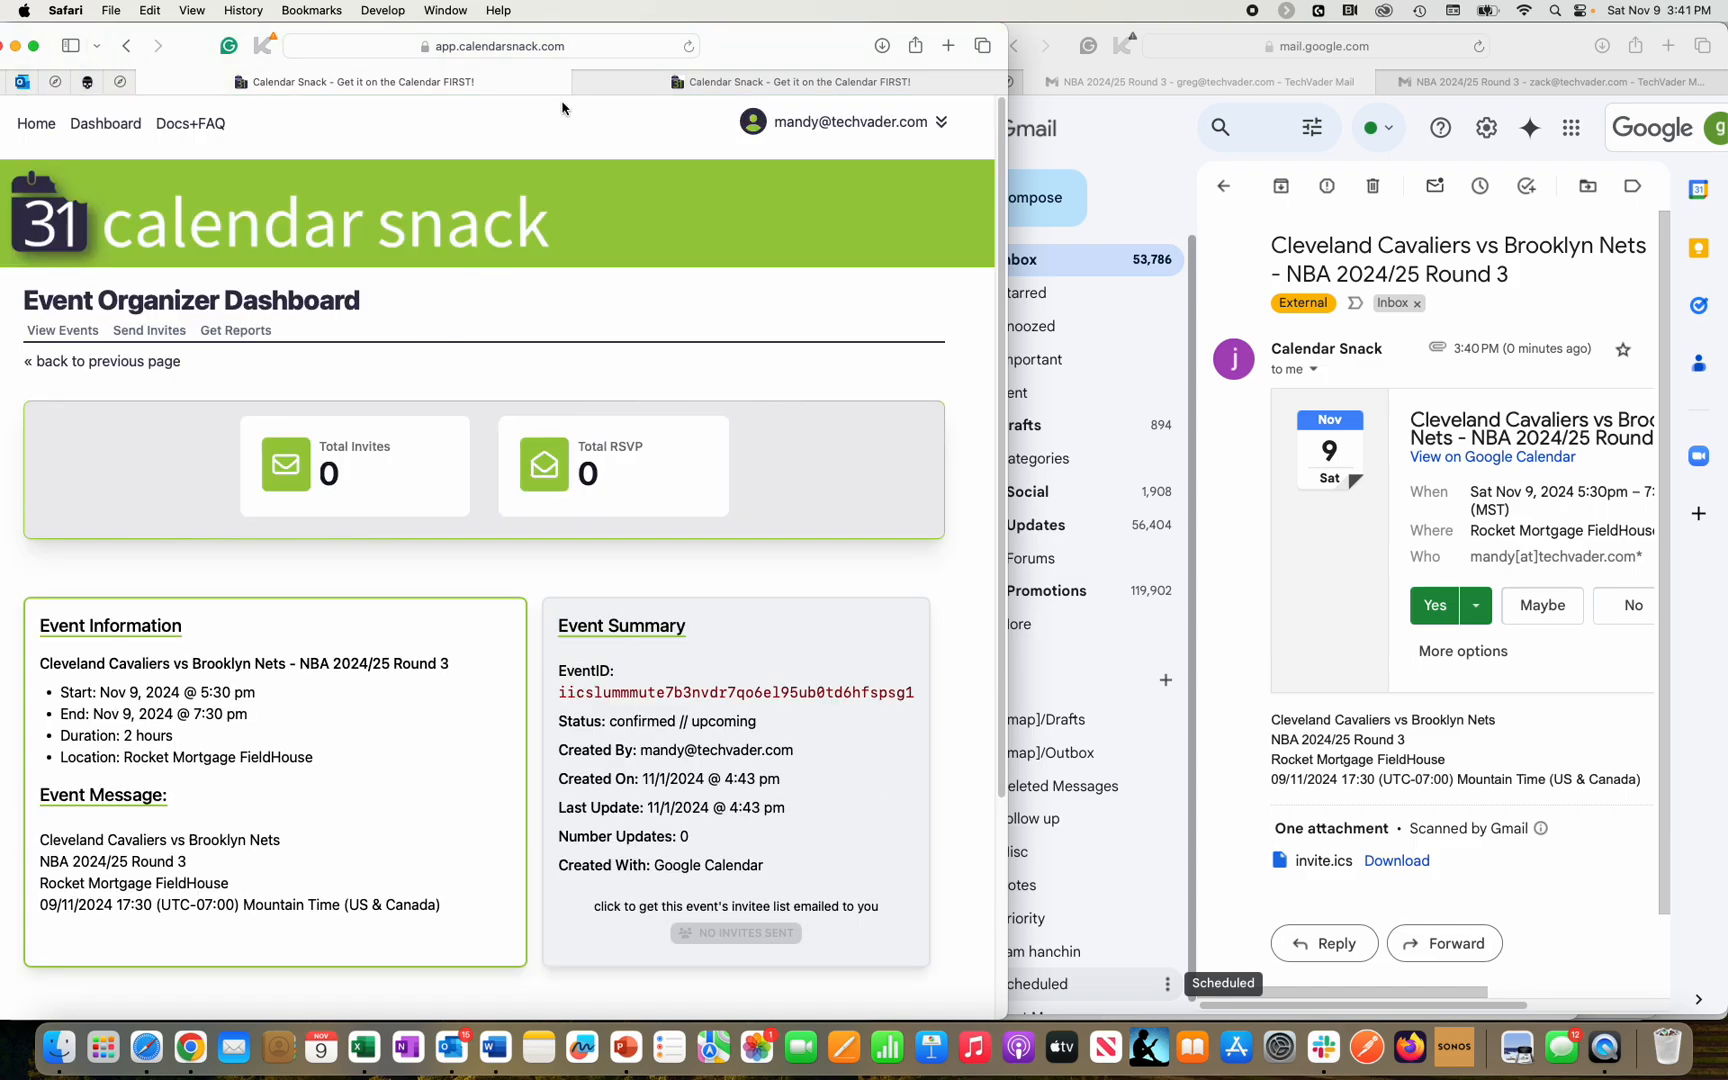
click(619, 43)
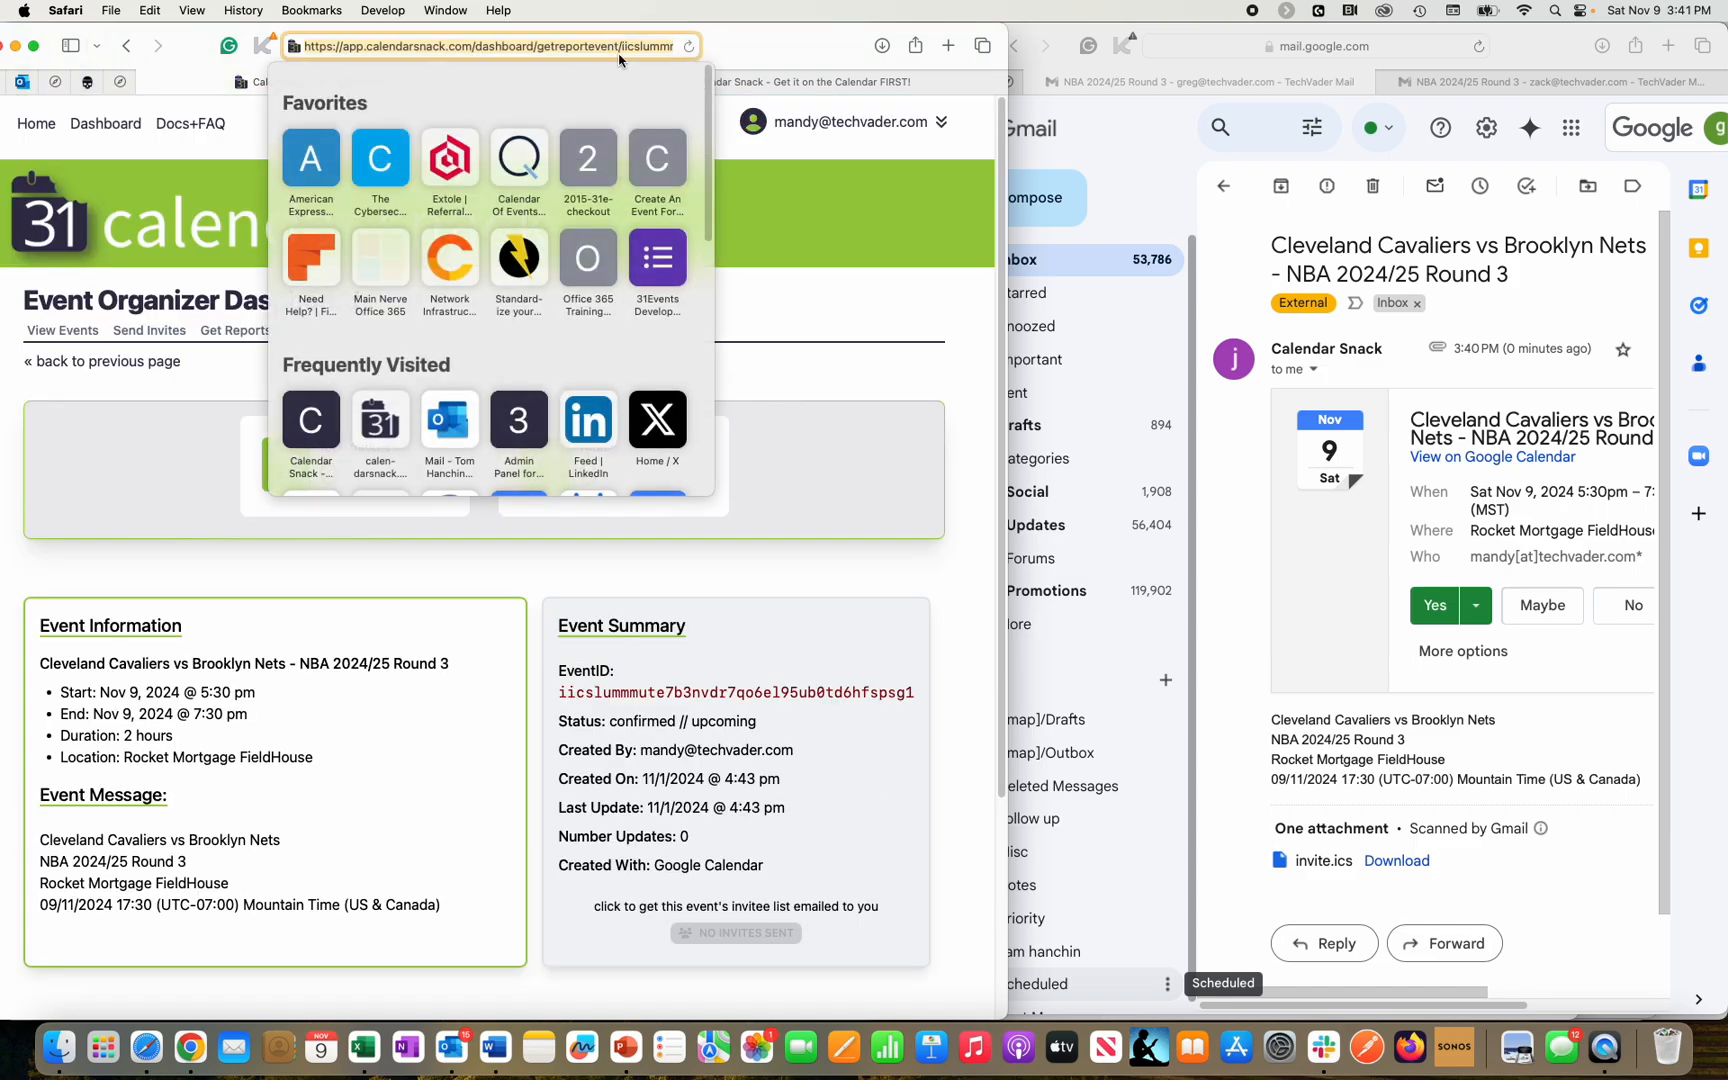
key(Return)
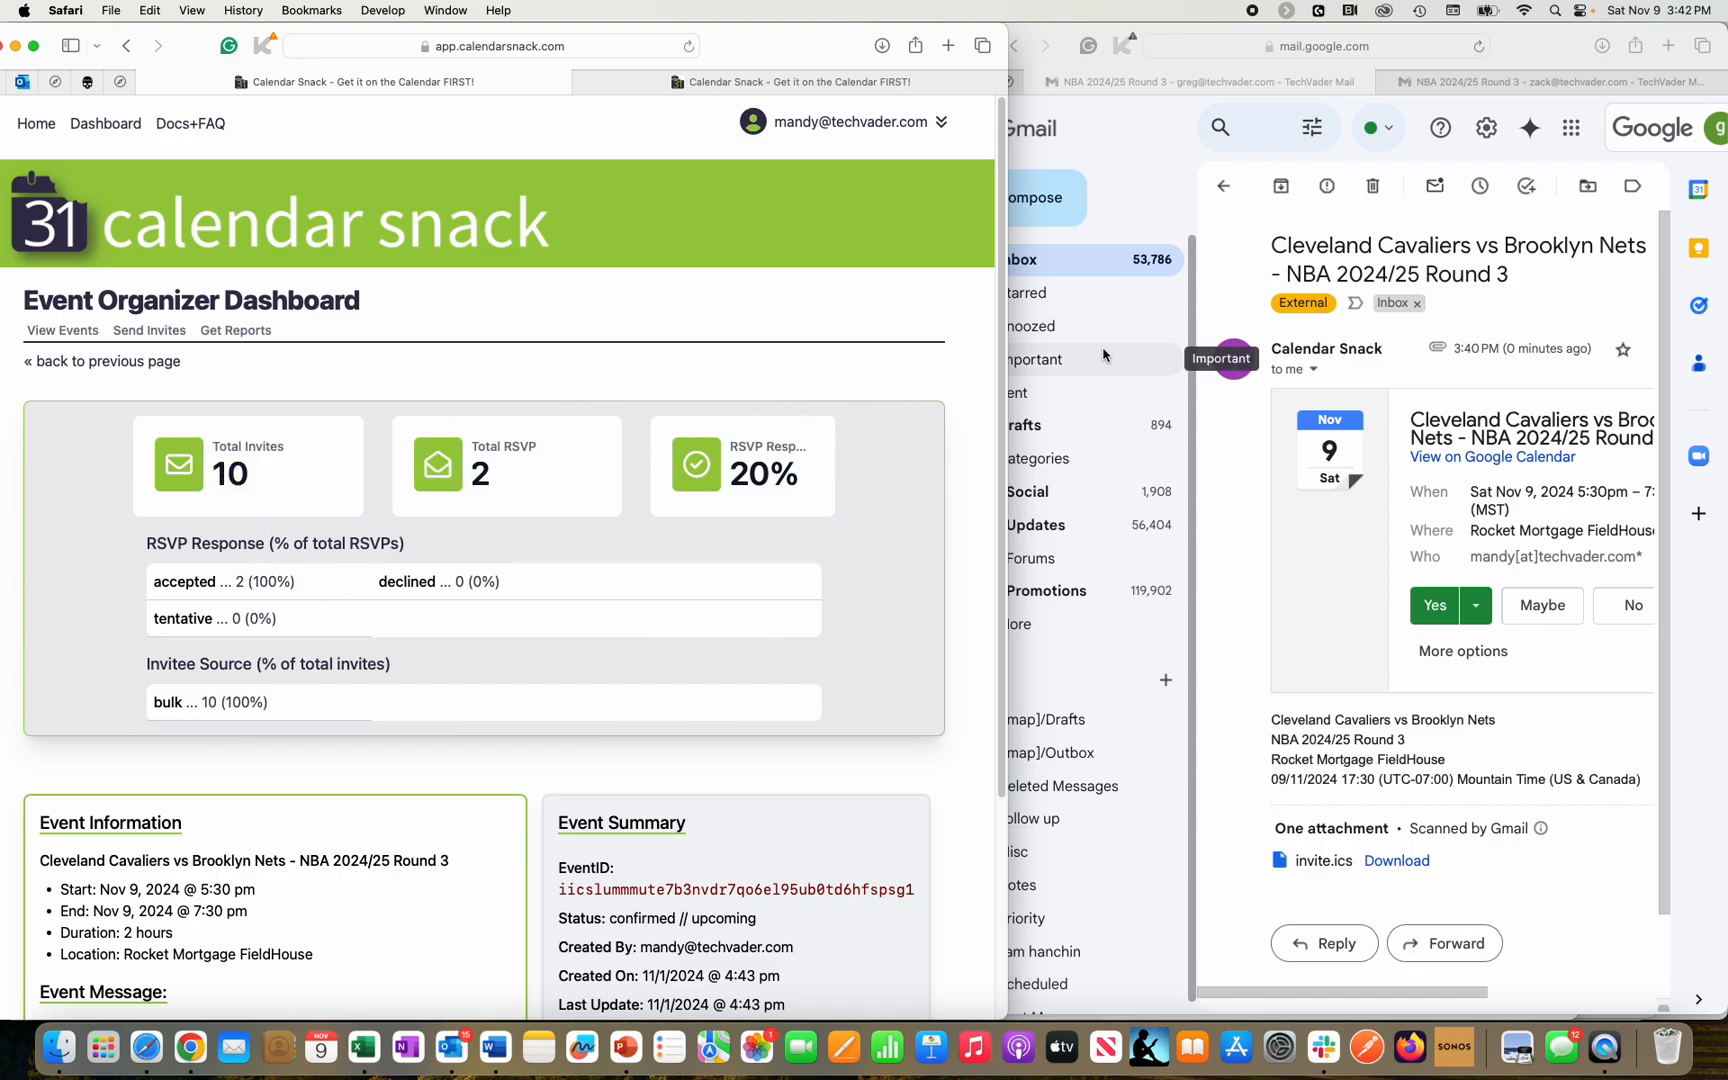
Return to the Gmail window and check the Cavaliers vs Nets invitation in both inboxes.
click(1260, 222)
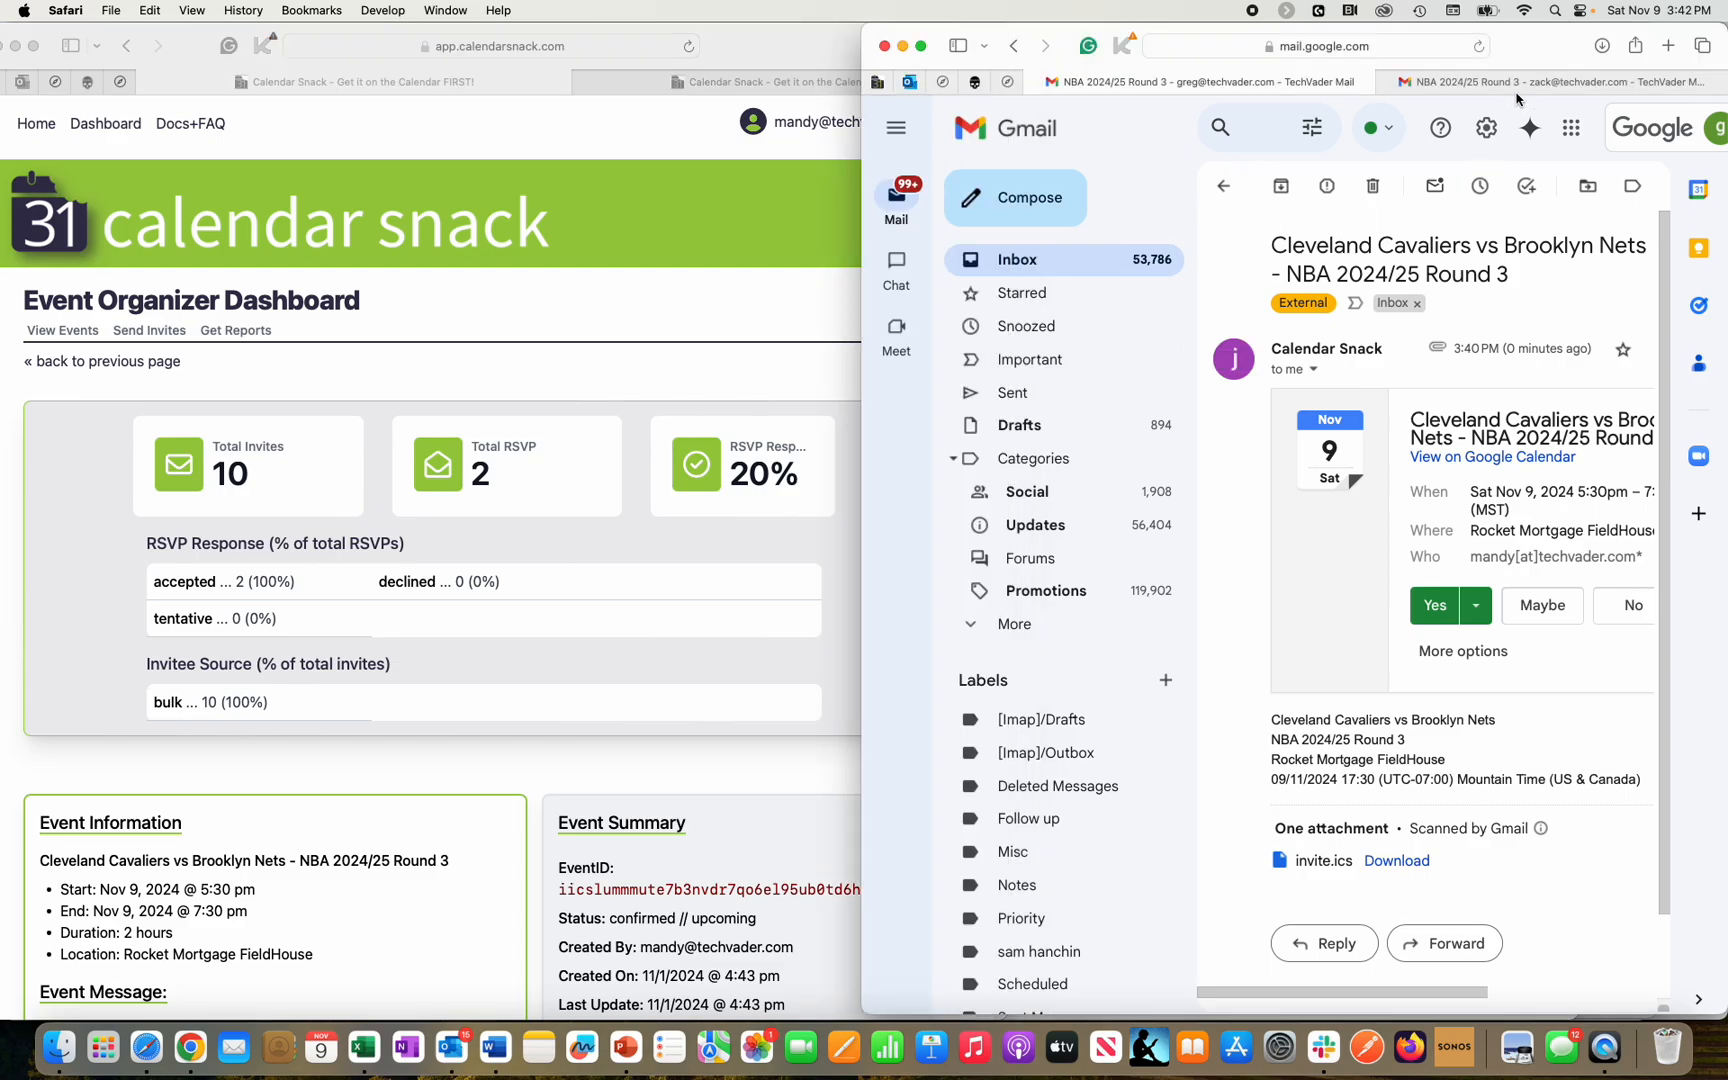
click(1395, 82)
click(1366, 82)
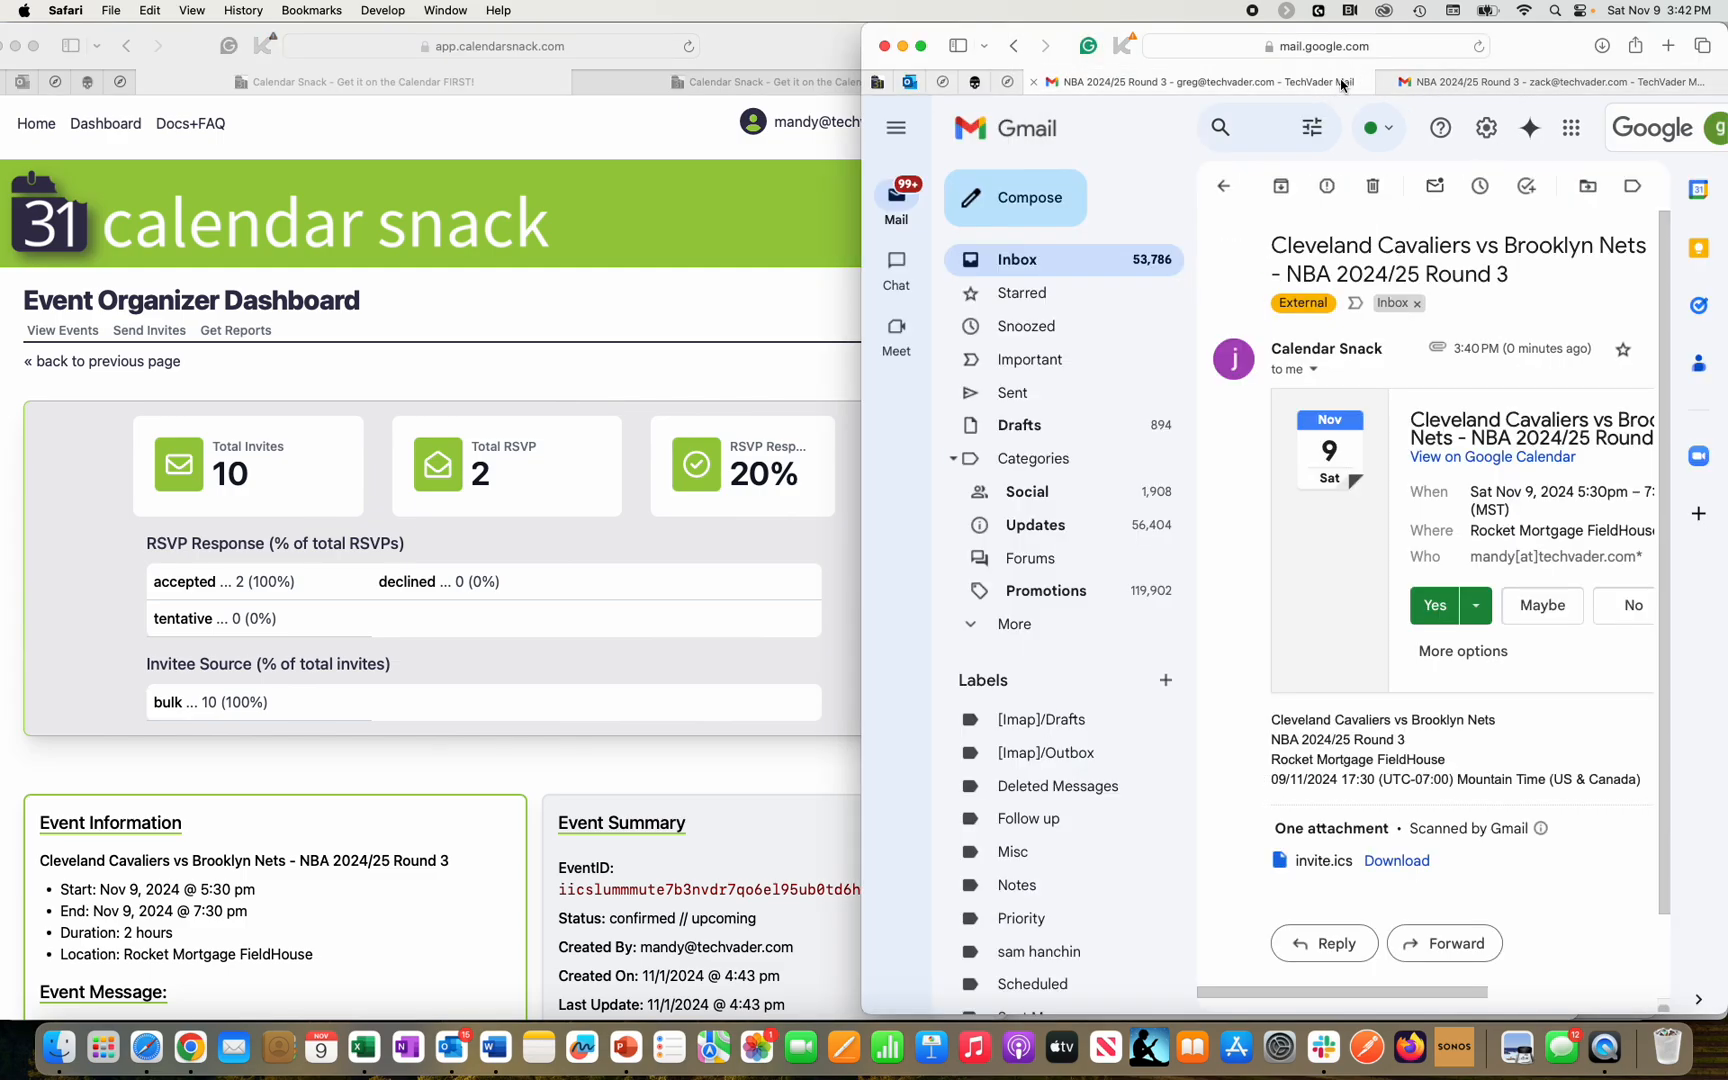